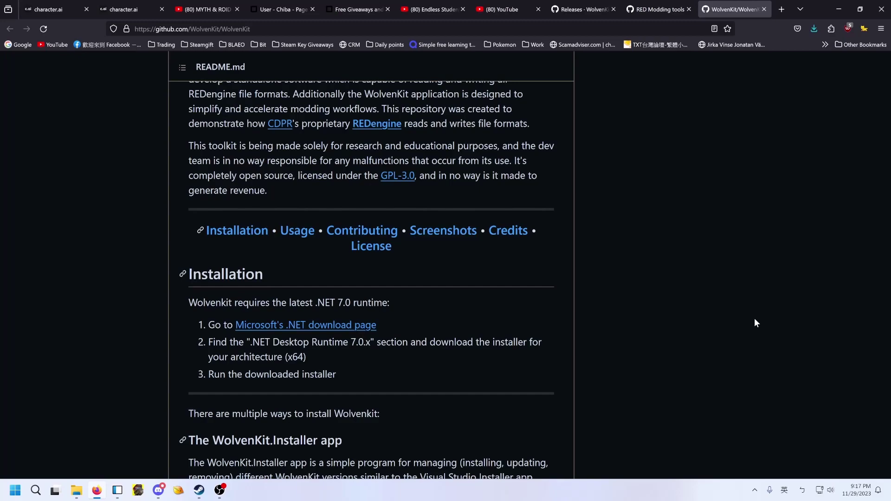
# Step: Look over the WolvenKit repository's main page and its web address
pyautogui.scroll(20, 423, 286)
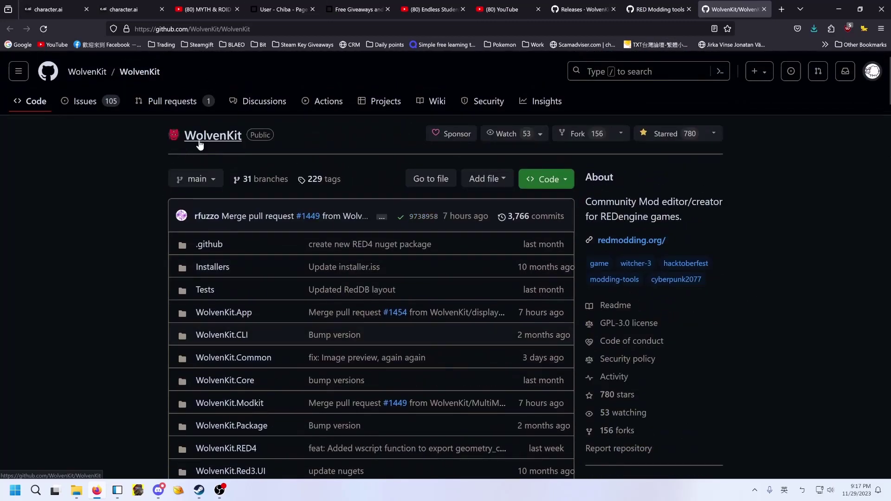
pyautogui.scroll(-10, 149, 219)
pyautogui.scroll(10, 149, 219)
pyautogui.click(147, 28)
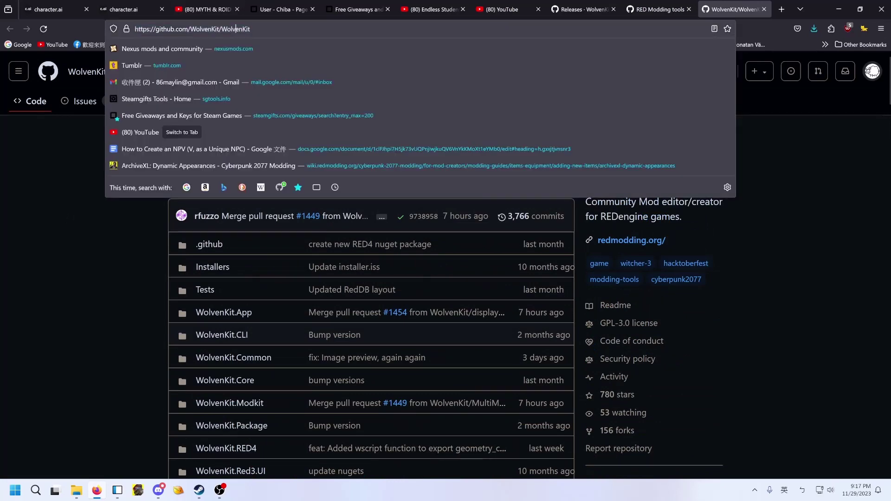
pyautogui.click(43, 193)
# Step: Search the web for wolvenkit in a new tab, then close the tab and return to the repository page
pyautogui.click(782, 10)
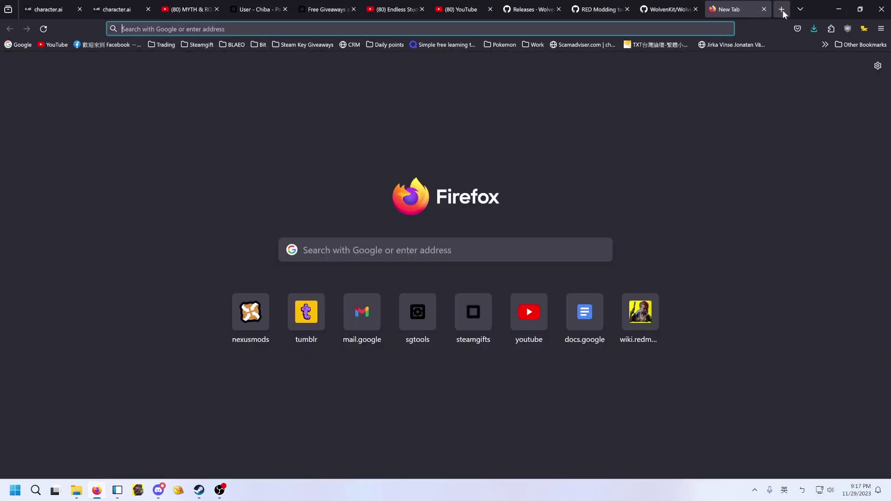
pyautogui.write('wolvenkit')
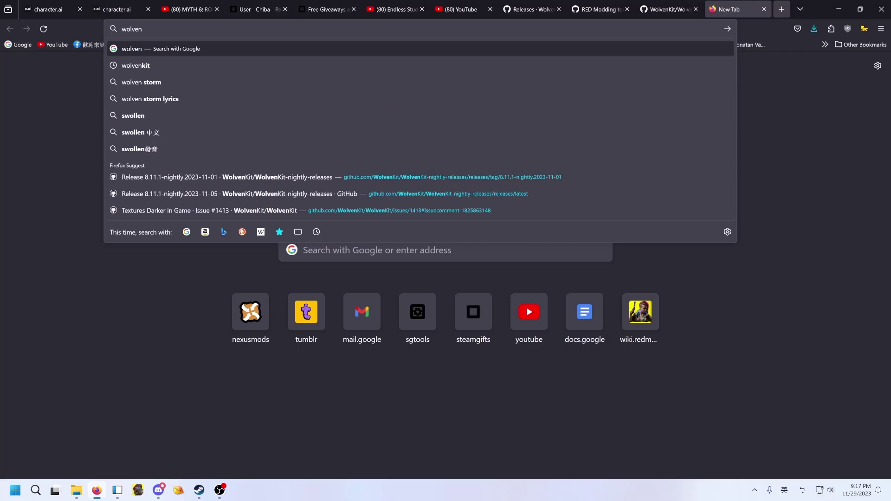
pyautogui.press('Return')
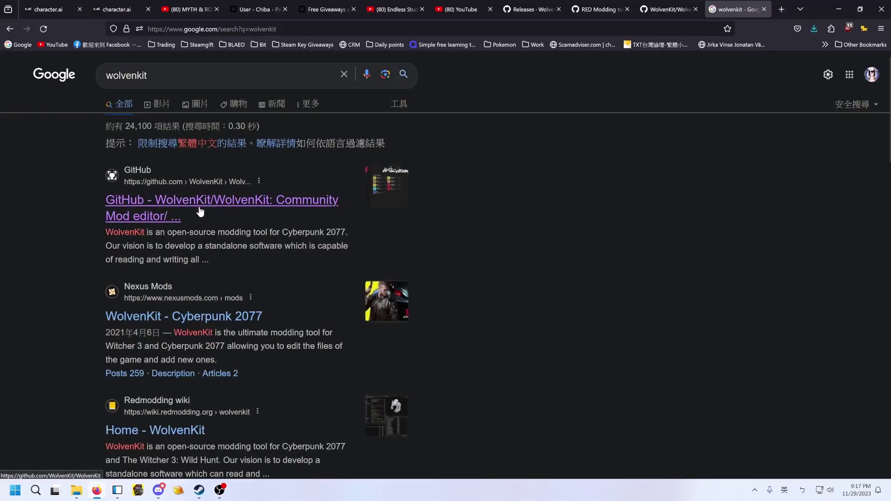
pyautogui.click(669, 9)
pyautogui.click(764, 9)
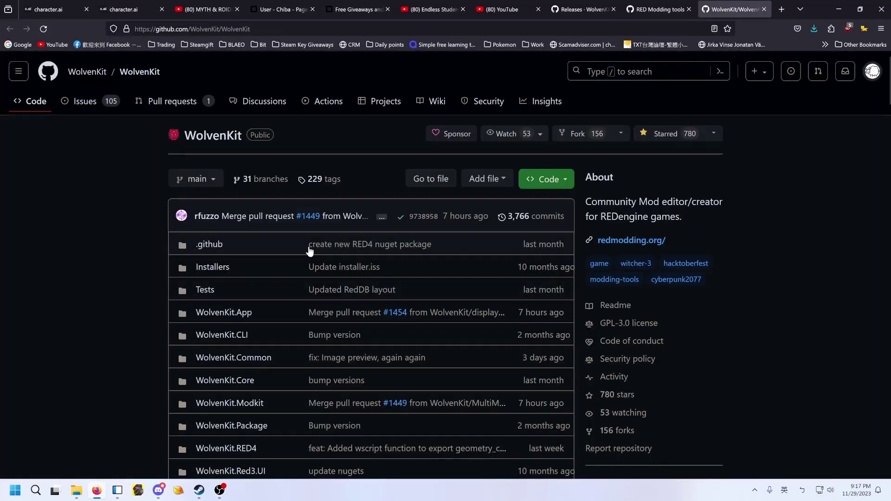
# Step: Open the WolvenKit Nightly release from the README's package table in a new tab and show its assets
pyautogui.scroll(-15, 360, 294)
pyautogui.scroll(9, 437, 245)
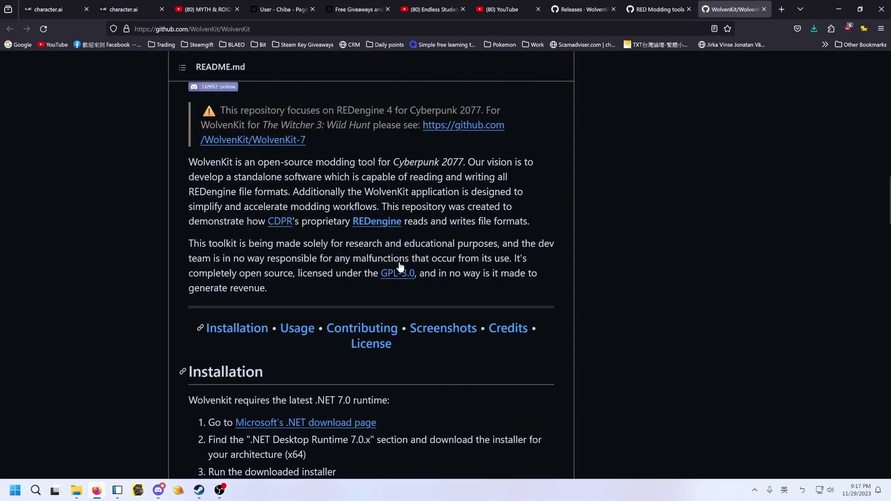
pyautogui.scroll(-14, 331, 320)
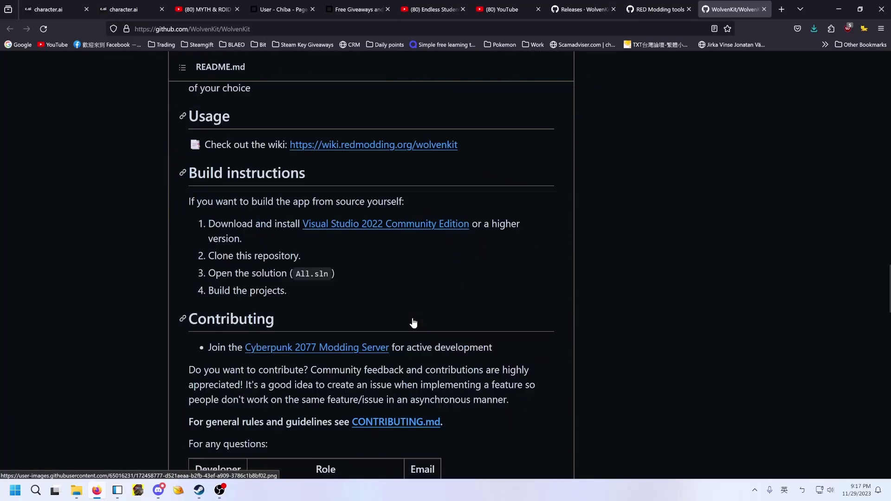
pyautogui.scroll(5, 412, 322)
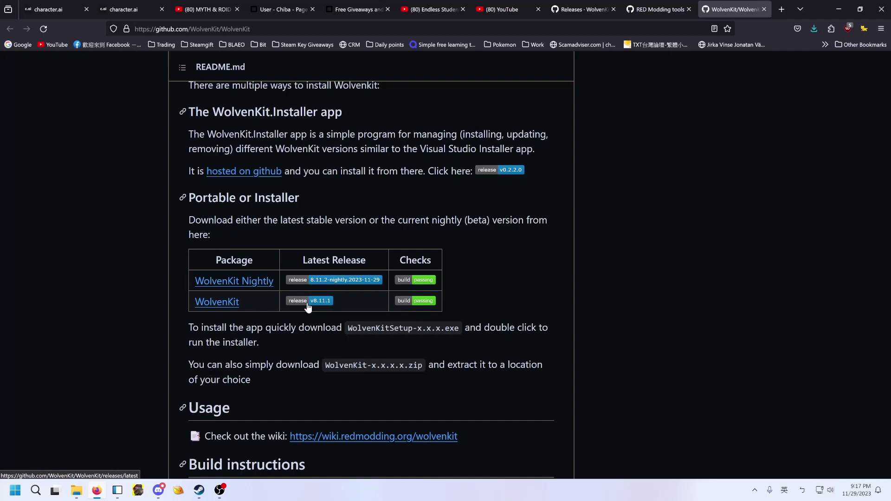
pyautogui.middleClick(260, 284)
pyautogui.click(737, 9)
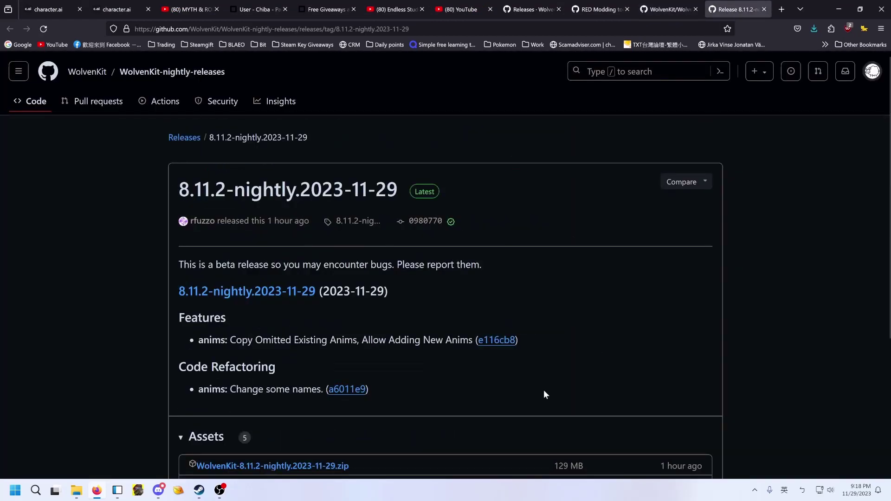
pyautogui.scroll(-4, 544, 394)
pyautogui.scroll(4, 519, 368)
pyautogui.scroll(-4, 609, 314)
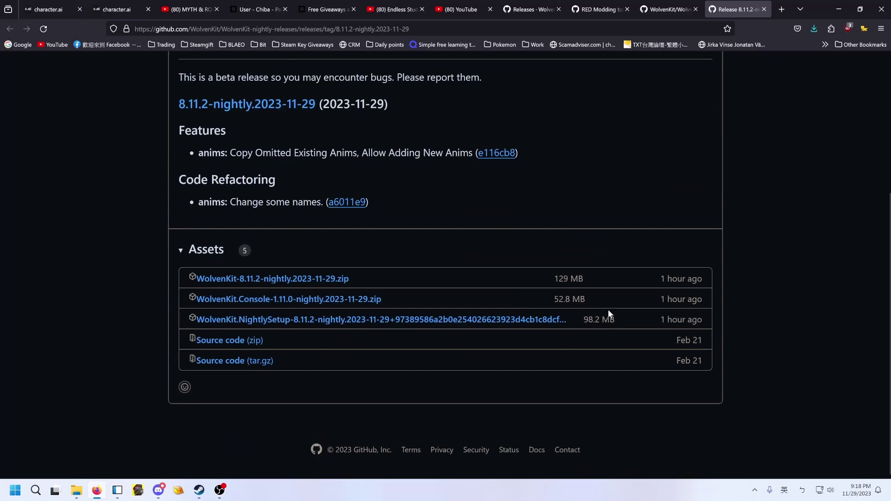
# Step: Compare the README's package table with the nightly release page's notes and downloadable assets
pyautogui.click(668, 10)
pyautogui.scroll(-5, 328, 350)
pyautogui.scroll(5, 311, 351)
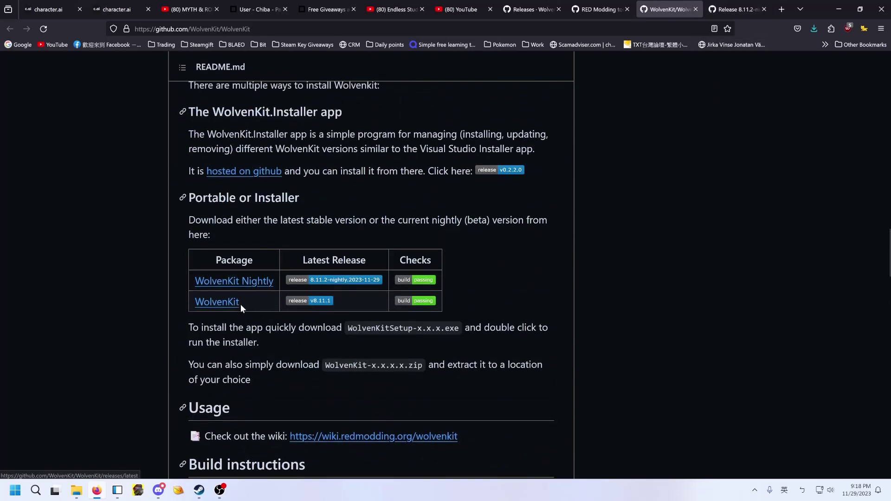
pyautogui.hotkey('ctrl', 'Tab')
pyautogui.scroll(4, 492, 235)
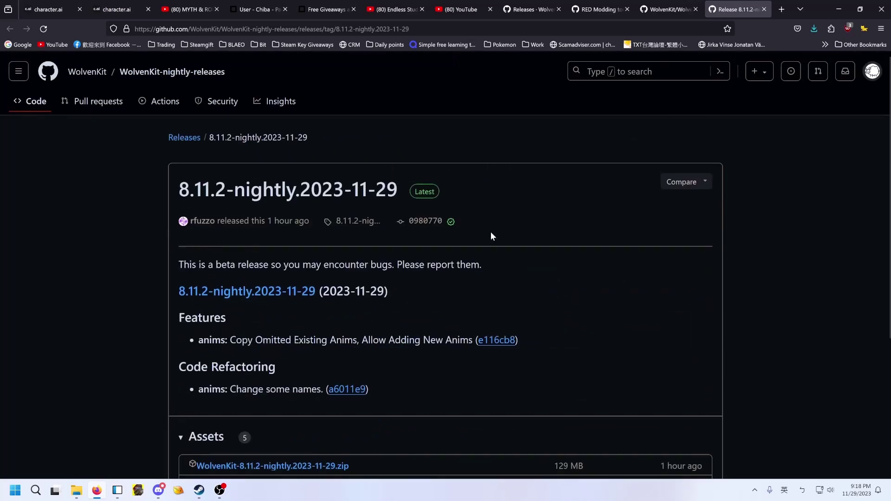
pyautogui.scroll(-4, 534, 334)
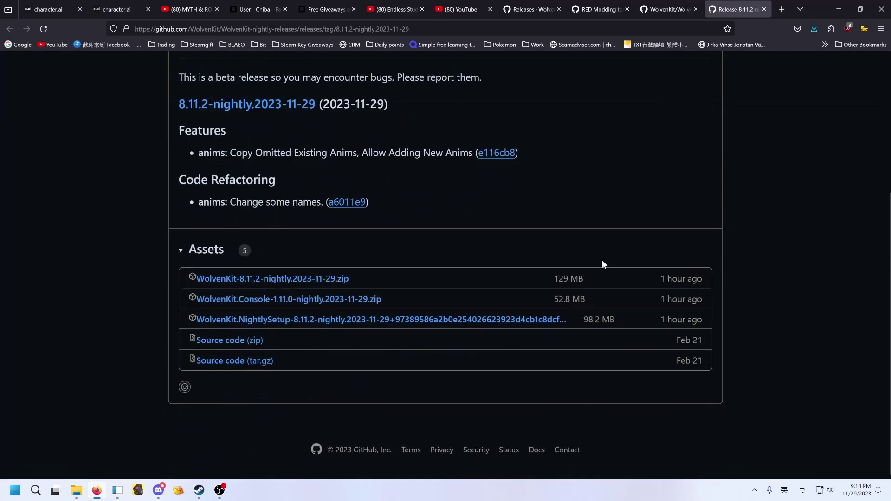
pyautogui.click(689, 5)
pyautogui.hotkey('ctrl', 'Tab')
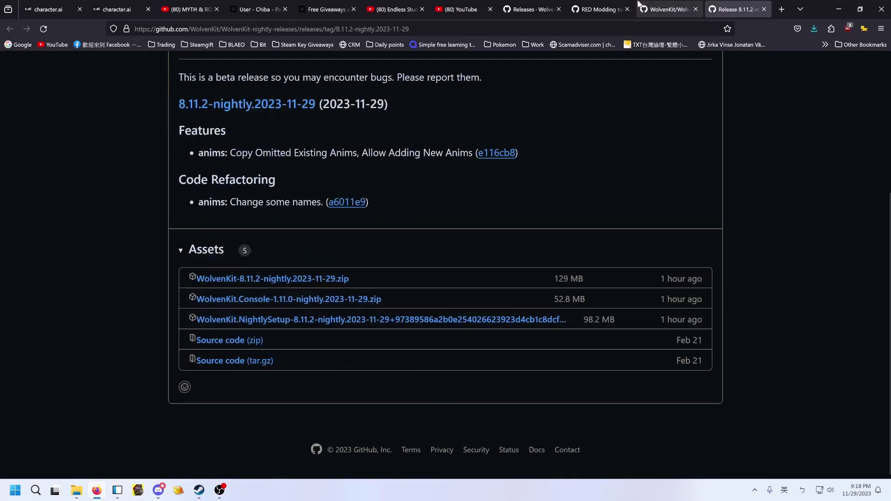
# Step: Review the README's introduction and Installation section for the requirements and the ways to install WolvenKit
pyautogui.hotkey('ctrl', 'shift', 'Tab')
pyautogui.scroll(6, 372, 286)
pyautogui.scroll(-2, 261, 308)
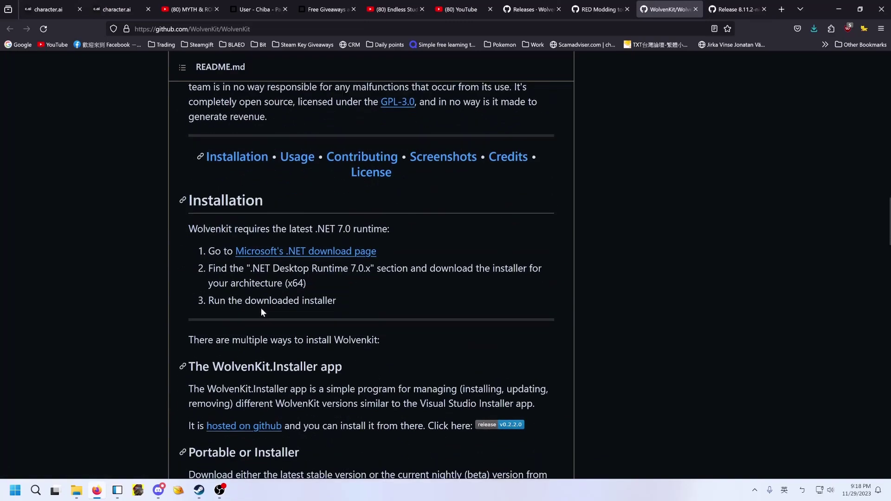
pyautogui.scroll(8, 261, 309)
pyautogui.scroll(-12, 261, 309)
pyautogui.scroll(-3, 261, 308)
pyautogui.scroll(10, 261, 308)
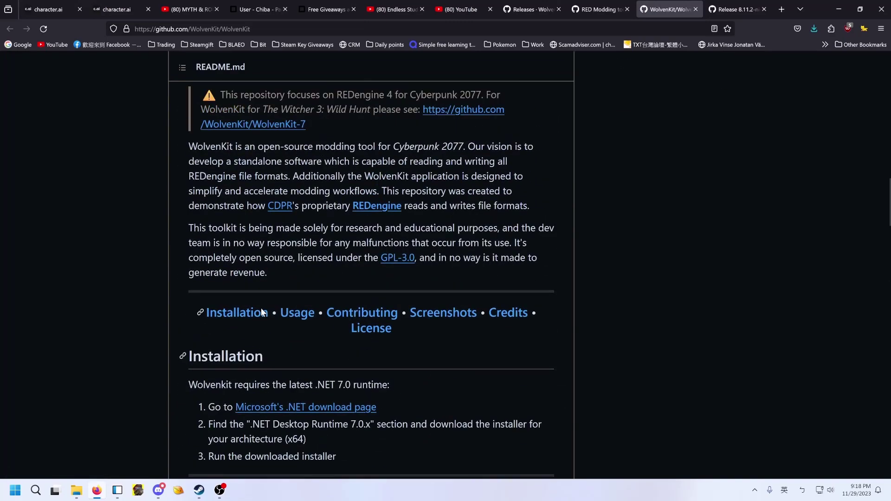
pyautogui.scroll(2, 260, 313)
pyautogui.scroll(-5, 262, 314)
pyautogui.scroll(-2, 261, 312)
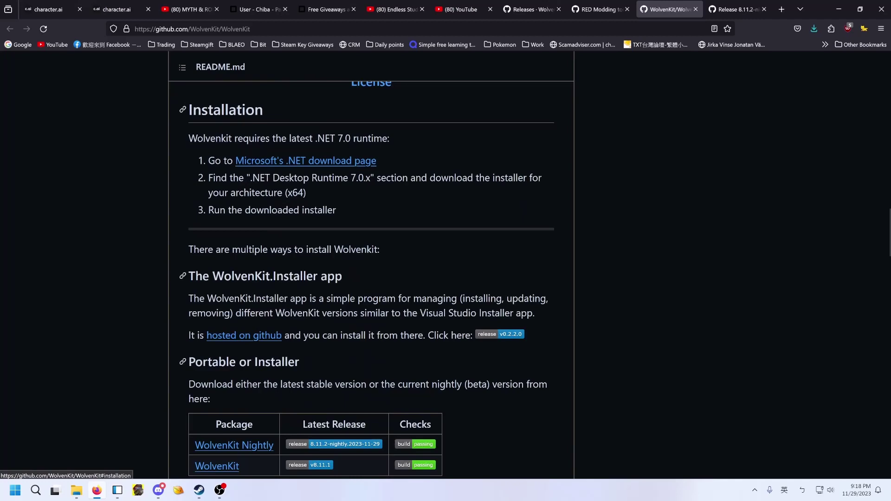
pyautogui.scroll(2, 260, 312)
# Step: Check the .NET 7.0 runtime requirement on Microsoft's linked .NET download page, then close that page
pyautogui.moveTo(318, 221); pyautogui.dragTo(385, 221)
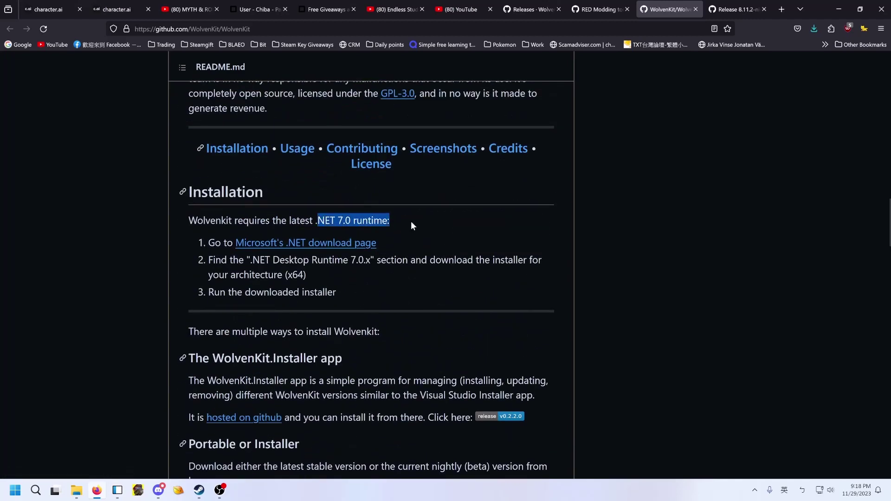
pyautogui.click(411, 221)
pyautogui.middleClick(353, 245)
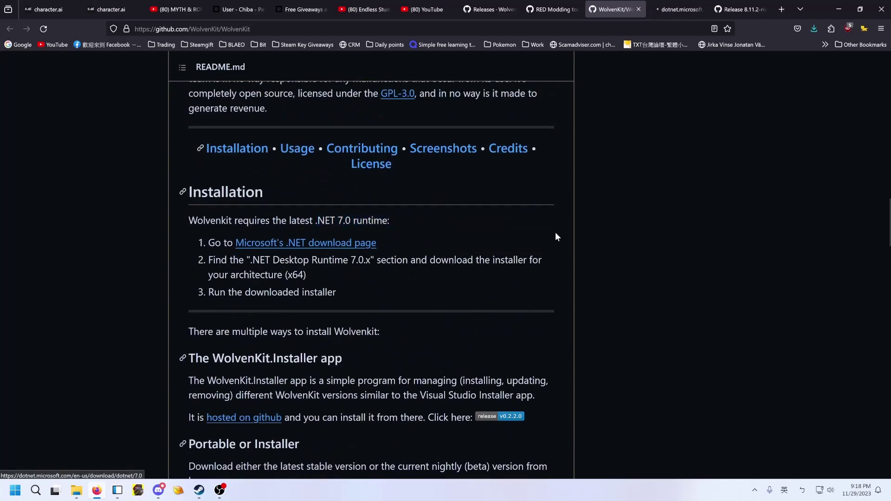
pyautogui.click(680, 5)
pyautogui.click(626, 5)
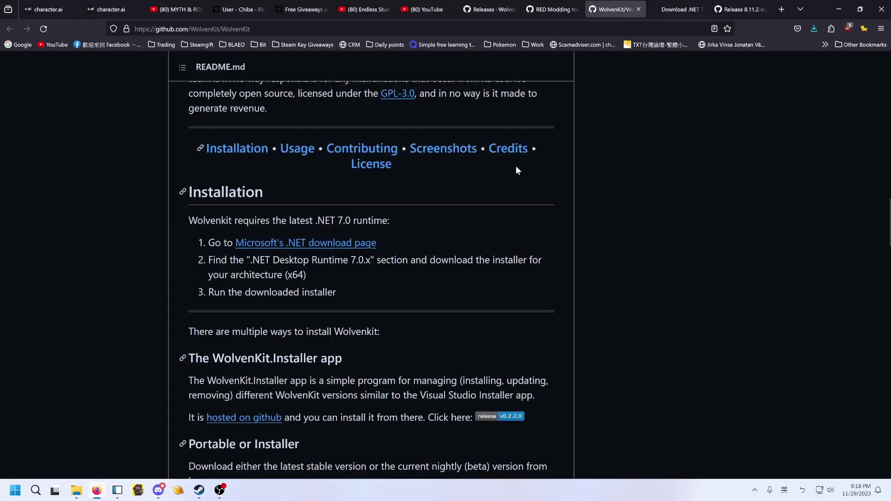
pyautogui.hotkey('ctrl', 'Tab')
pyautogui.scroll(-5, 367, 264)
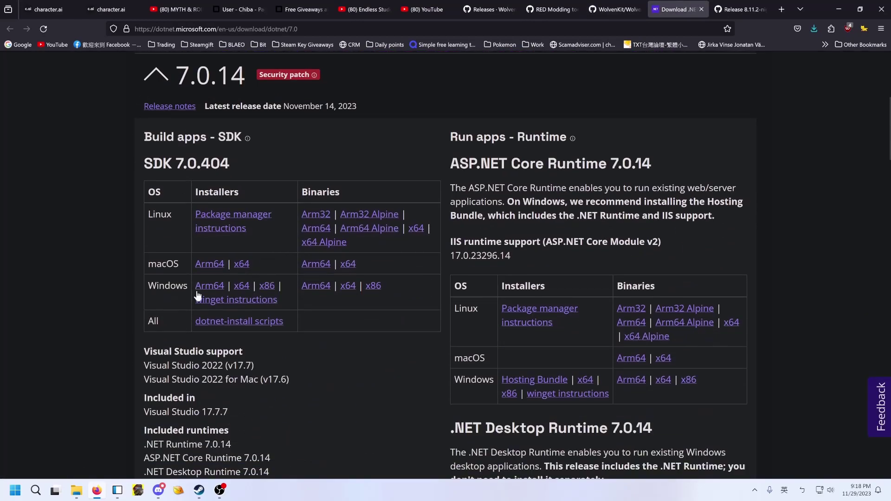
pyautogui.click(701, 9)
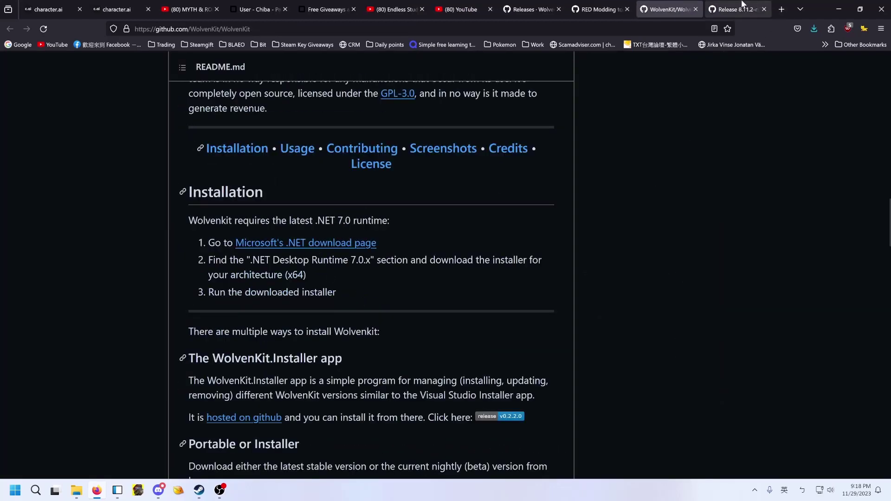
# Step: Download WolvenKit-8.11.2-nightly.2023-11-29.zip from the nightly release's assets, saving the file to disk
pyautogui.click(735, 9)
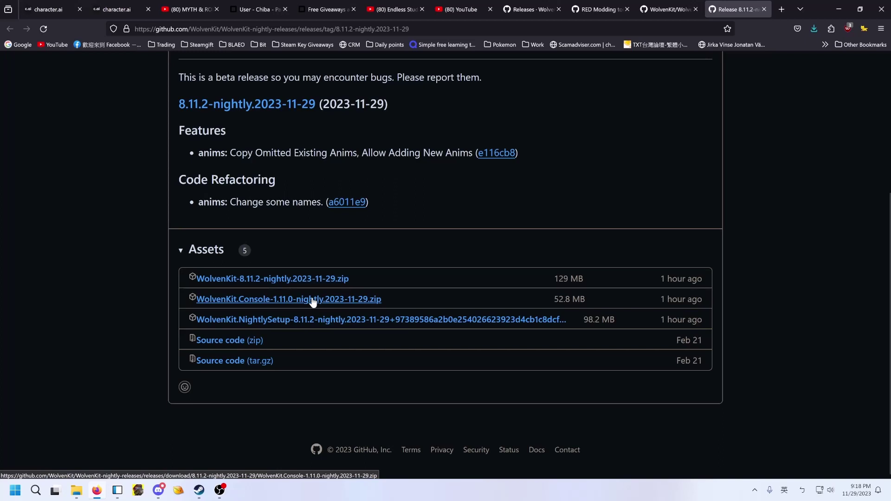
pyautogui.click(292, 281)
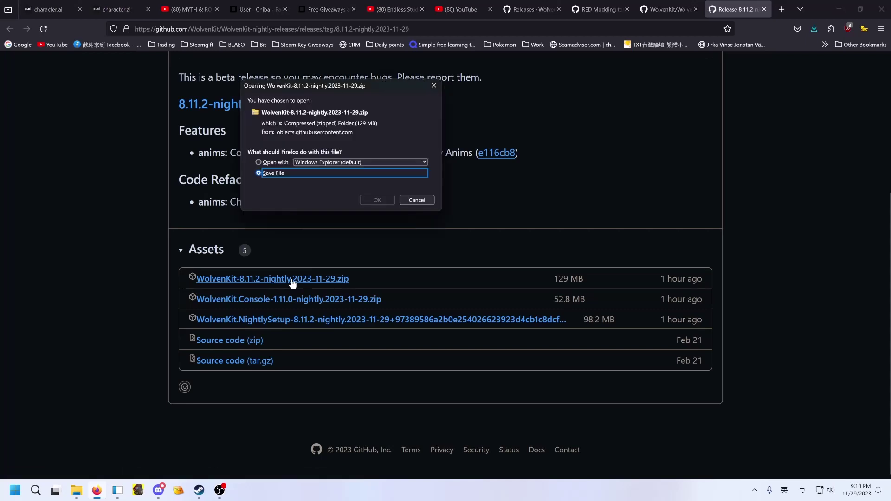
pyautogui.click(374, 200)
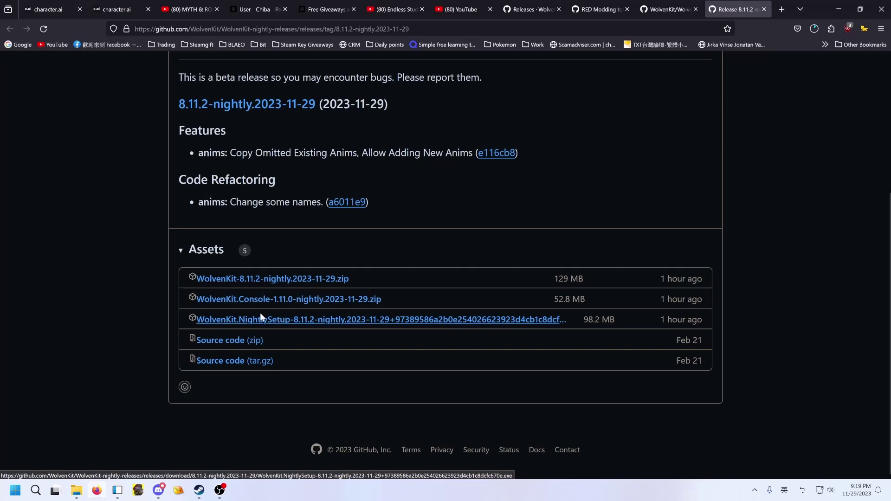
# Step: Switch to File Explorer, look through the 0-Tools folder for WolvenKit versions and select the WolvenKit-8.9.1-nightly.2023-09-13 folder
pyautogui.click(76, 490)
pyautogui.click(423, 444)
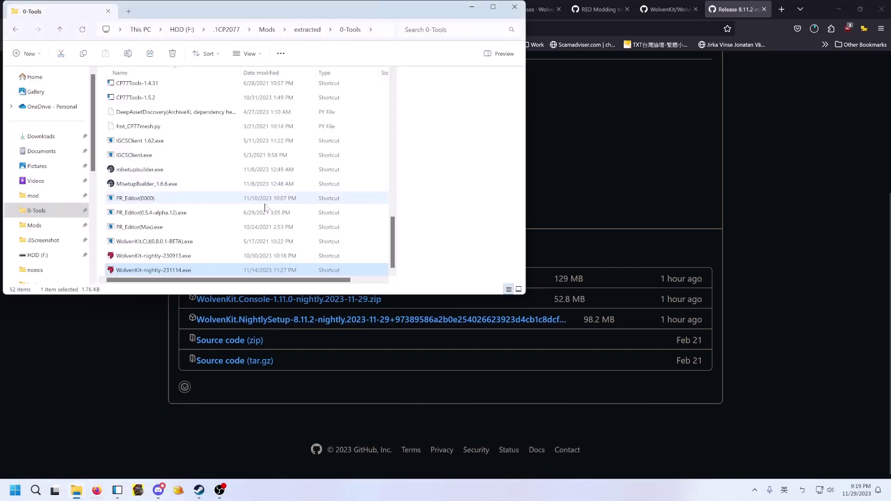
pyautogui.scroll(10, 232, 211)
pyautogui.scroll(1, 201, 173)
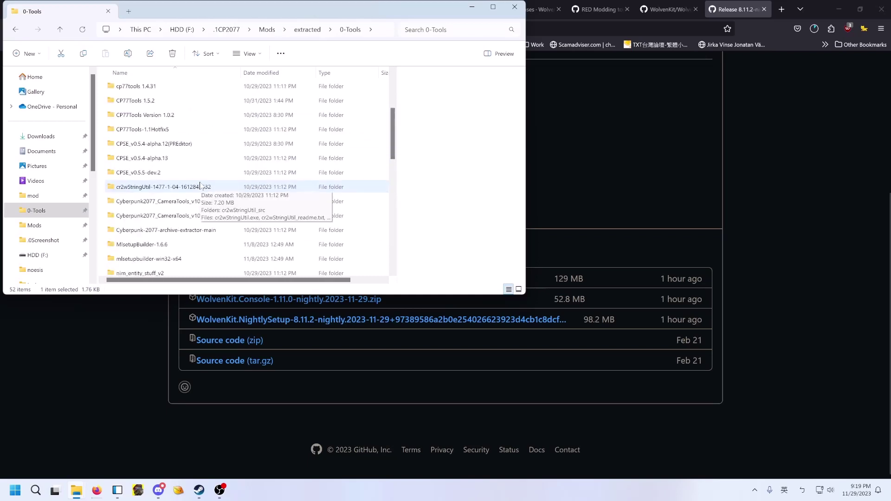
pyautogui.scroll(-2, 201, 186)
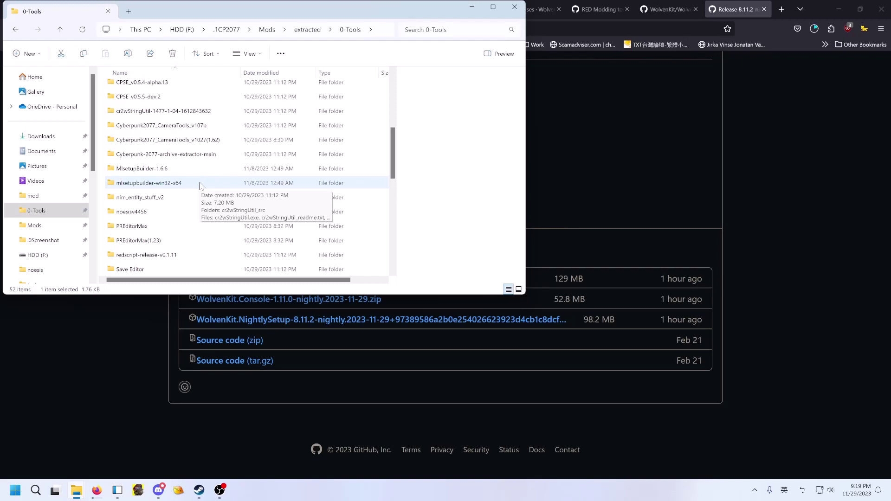
pyautogui.scroll(5, 200, 186)
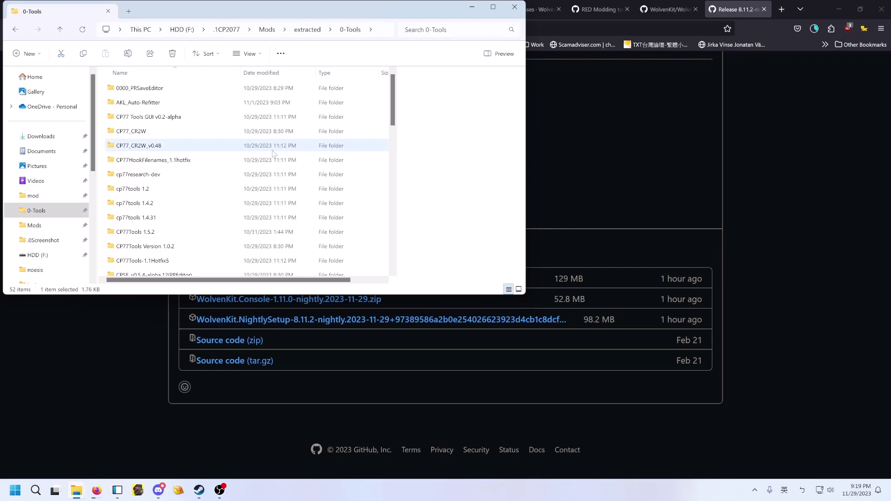
pyautogui.scroll(-5, 273, 154)
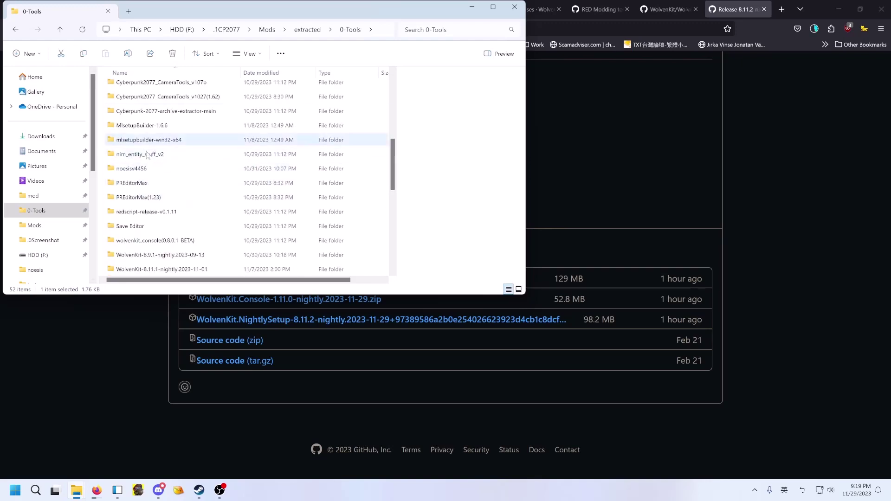
pyautogui.scroll(2, 148, 154)
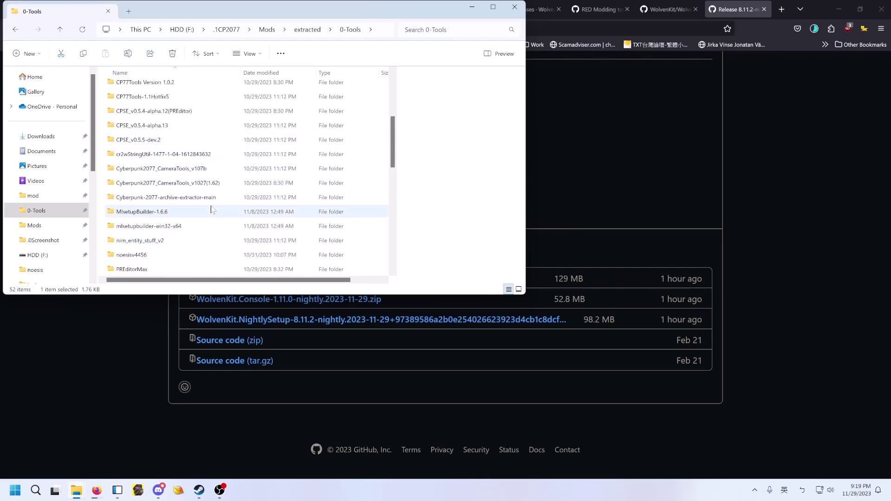
pyautogui.scroll(-10, 195, 185)
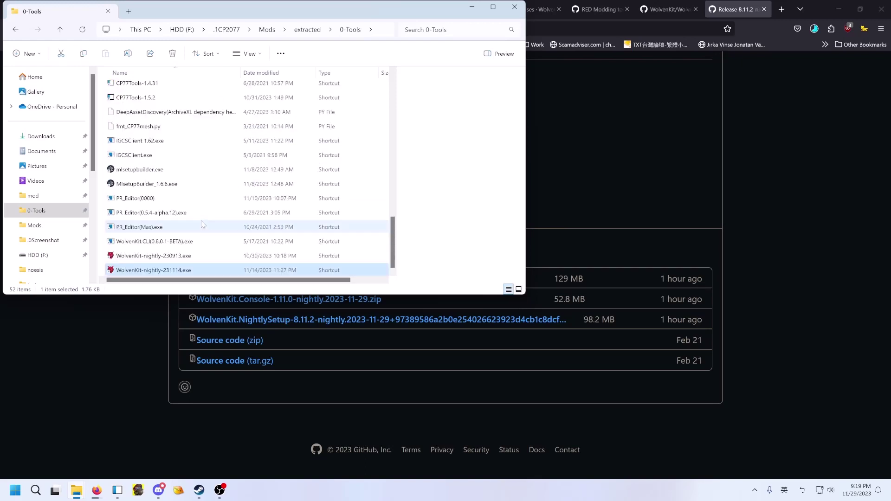
pyautogui.scroll(6, 189, 163)
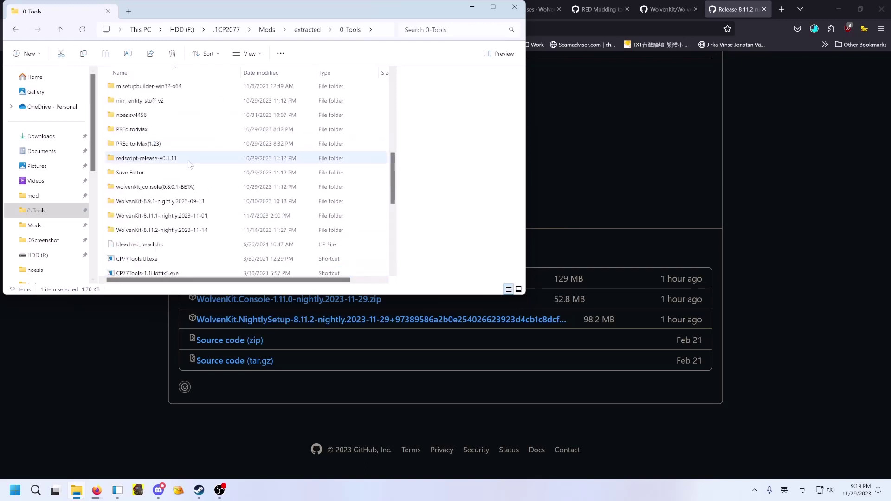
pyautogui.click(195, 205)
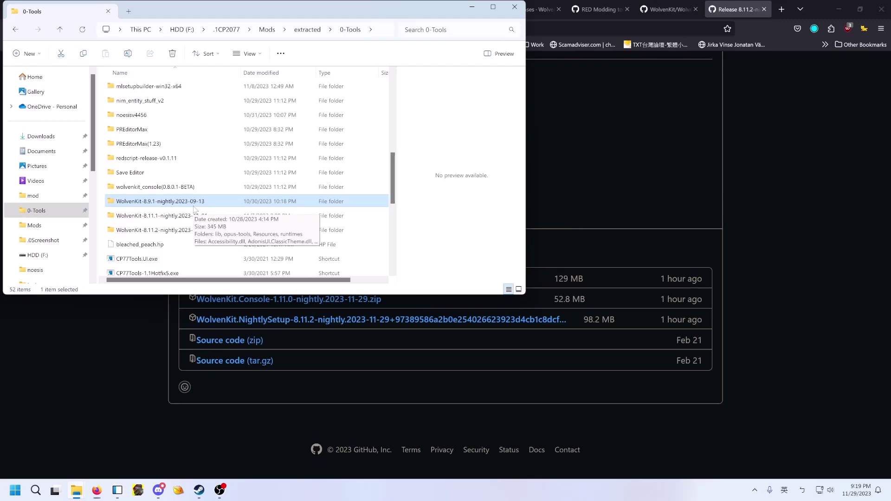
# Step: Extract WolvenKit-8.11.2-nightly.2023-11-29.zip in the Downloads folder into a folder of the same name
pyautogui.scroll(-5, 195, 213)
pyautogui.click(676, 201)
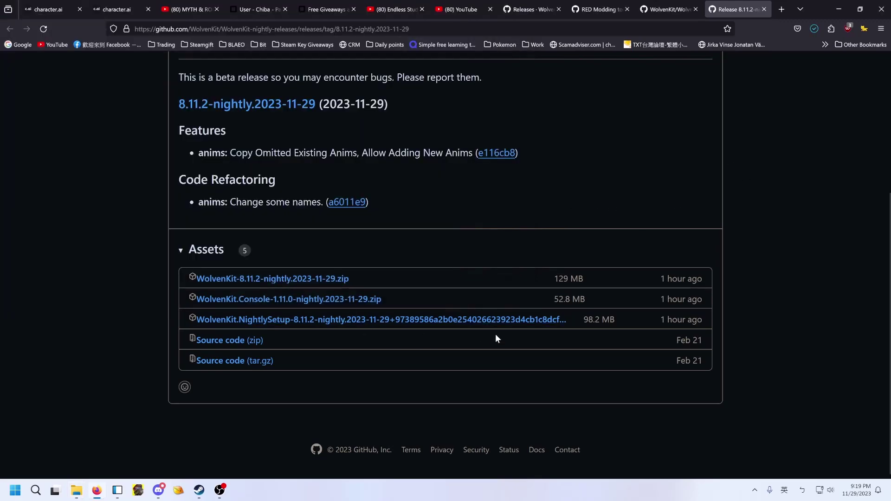
pyautogui.moveTo(77, 490)
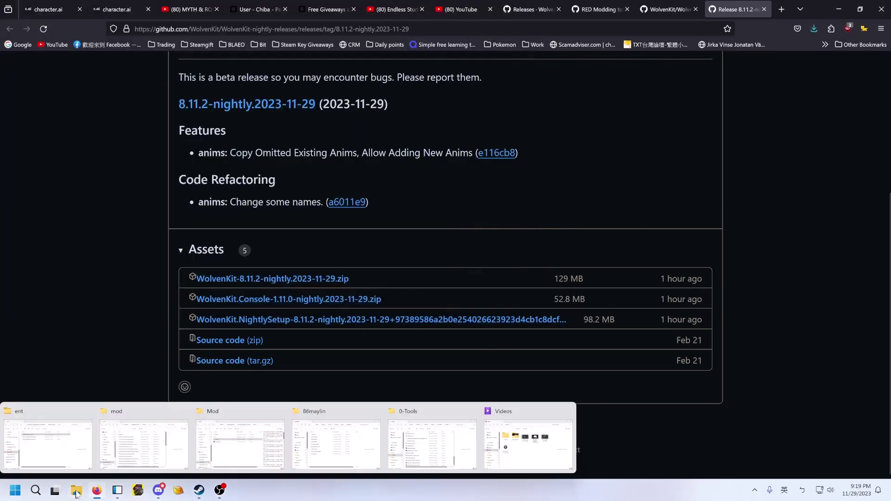
pyautogui.click(534, 461)
pyautogui.click(201, 173)
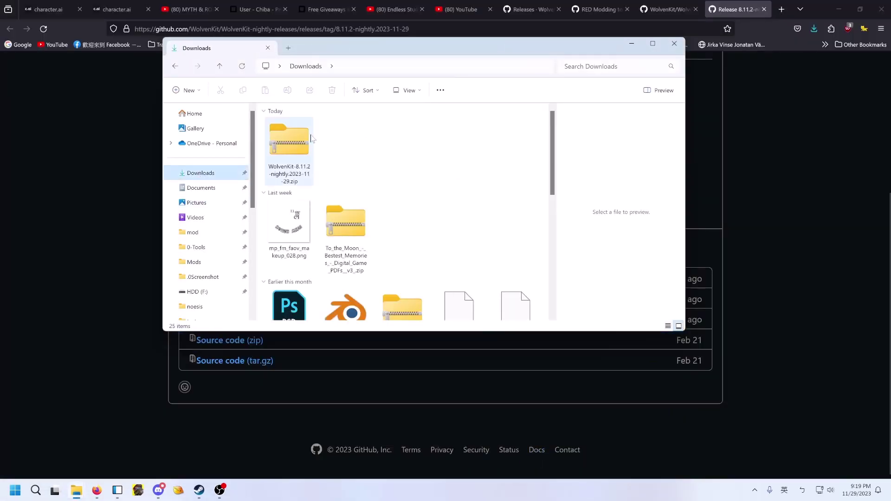
pyautogui.rightClick(311, 137)
pyautogui.moveTo(371, 212)
pyautogui.click(478, 248)
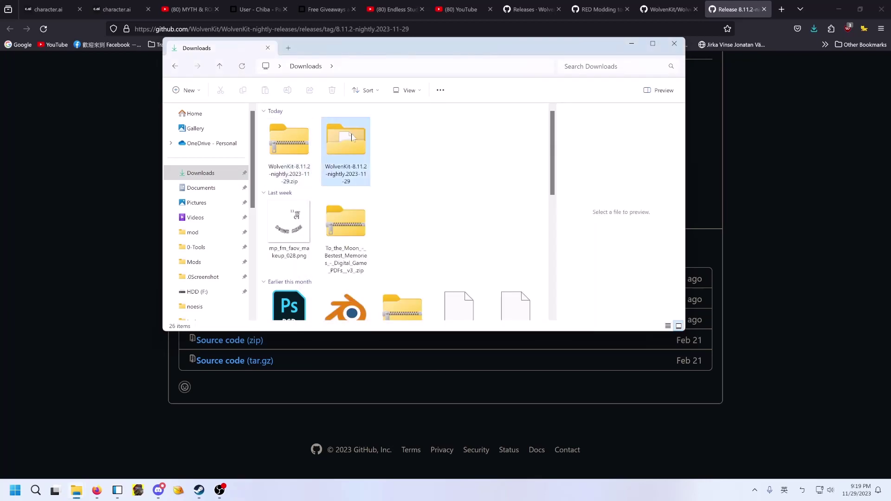
# Step: Launch WolvenKit.exe from the extracted folder, sort the folder's files by name, and maximize the WolvenKit window
pyautogui.doubleClick(351, 137)
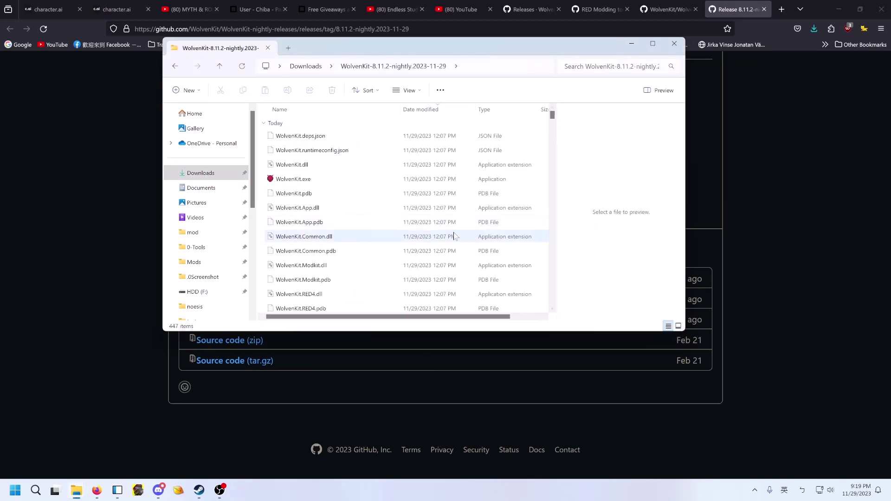
pyautogui.doubleClick(315, 184)
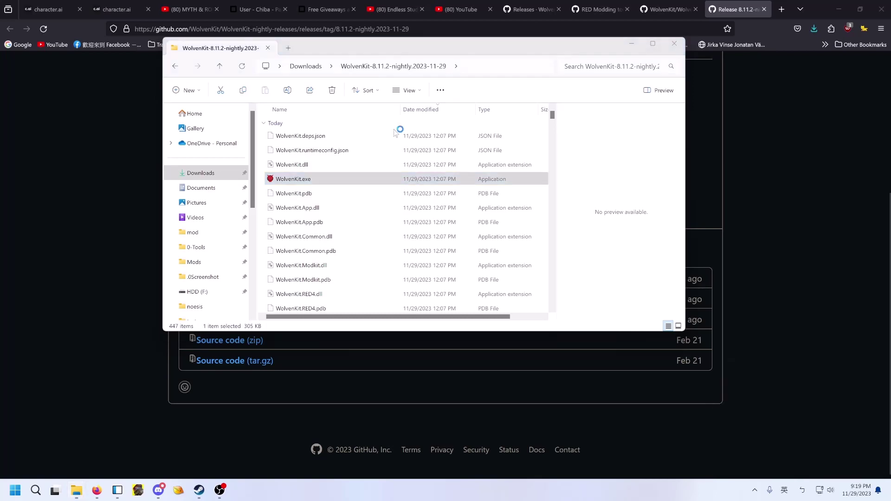
pyautogui.click(320, 110)
pyautogui.scroll(3, 464, 267)
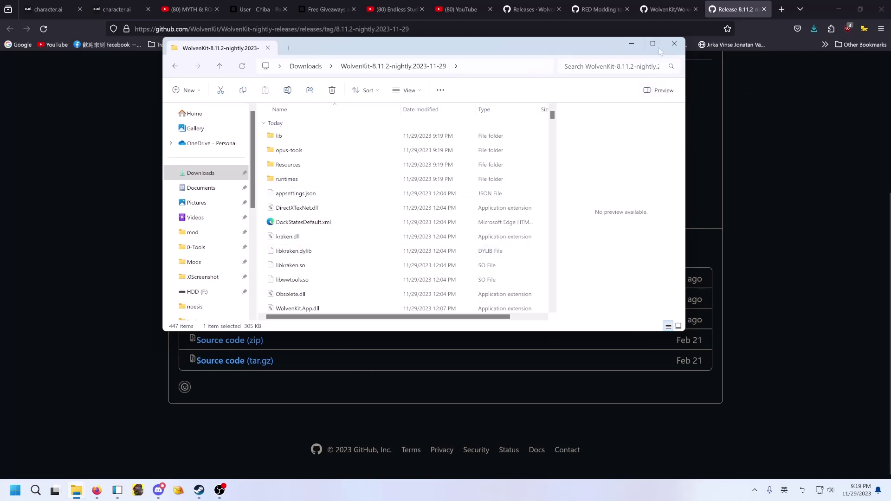
pyautogui.moveTo(637, 48); pyautogui.dragTo(656, 94)
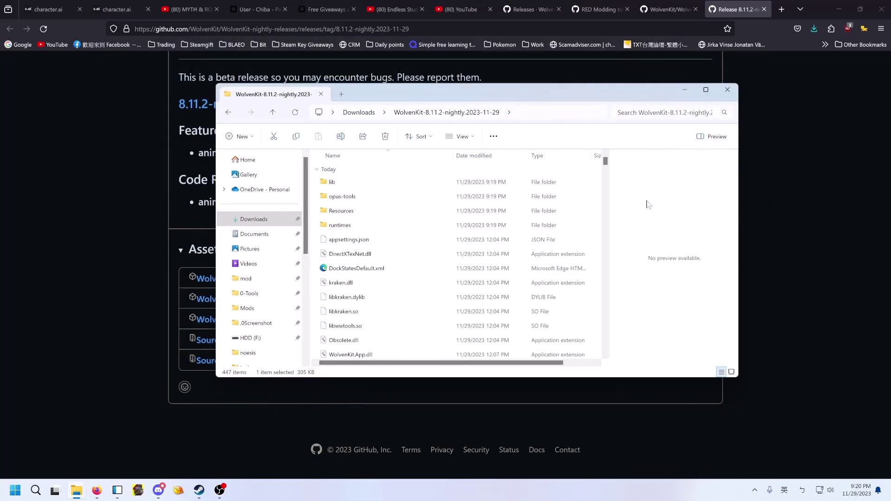
pyautogui.click(241, 490)
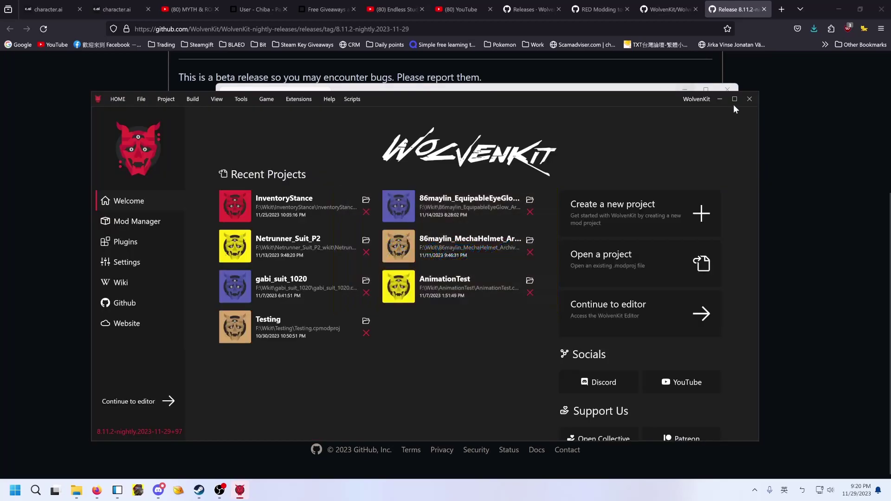
pyautogui.click(736, 95)
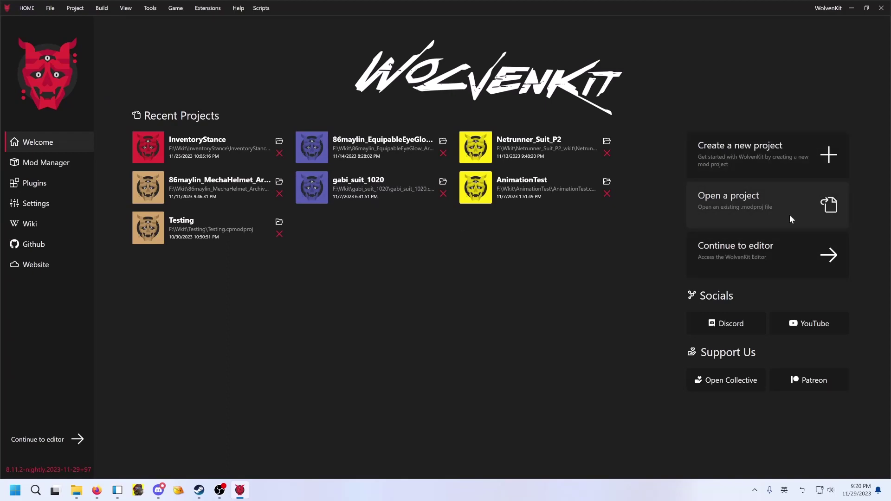
# Step: Create a new Cyberpunk 2077 project named SkinEditing in F:\Wkit
pyautogui.click(760, 208)
pyautogui.click(435, 7)
pyautogui.click(772, 167)
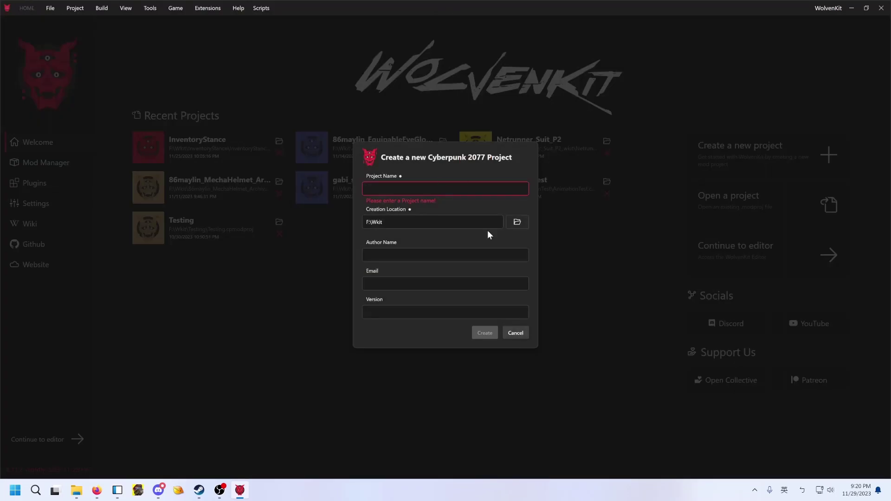
pyautogui.write('Skin')
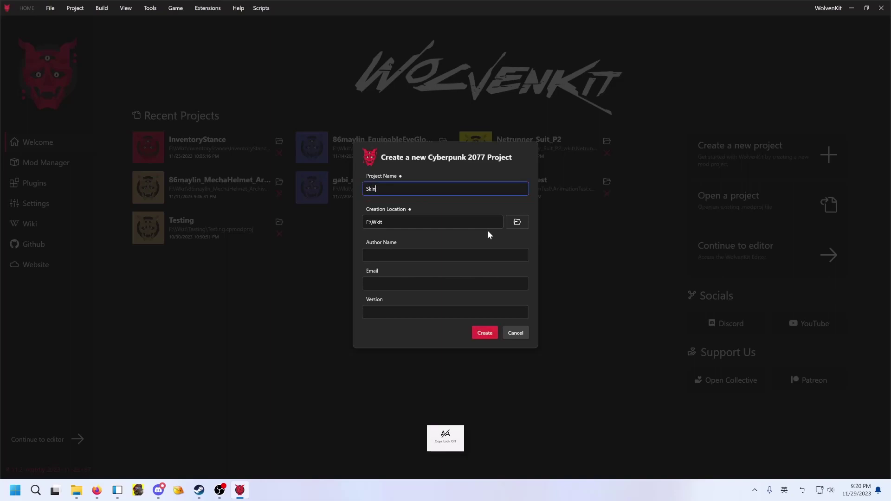
pyautogui.write('Editing')
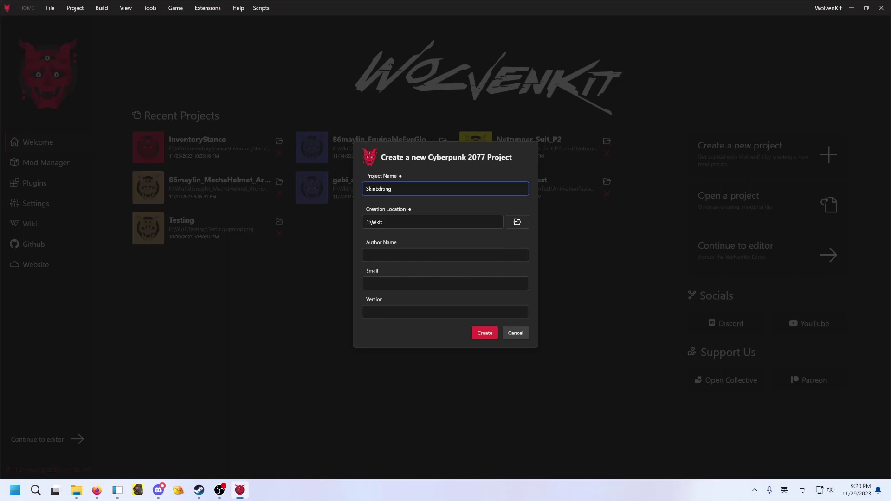
pyautogui.click(484, 334)
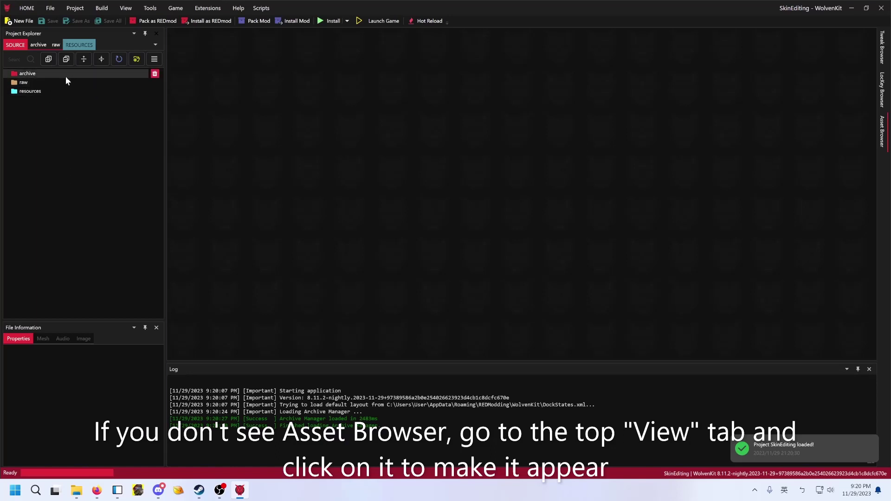
# Step: Pin the Asset Browser so that it stays docked in the editor, and widen it
pyautogui.moveTo(887, 130)
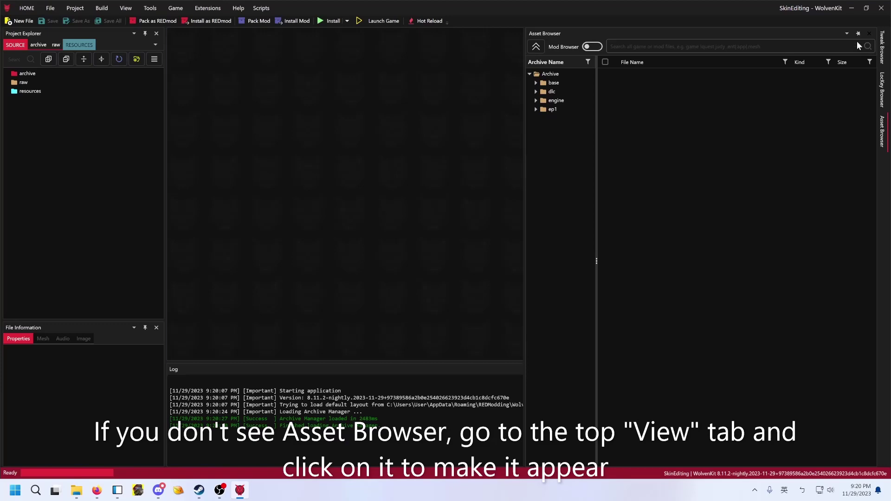
pyautogui.click(858, 35)
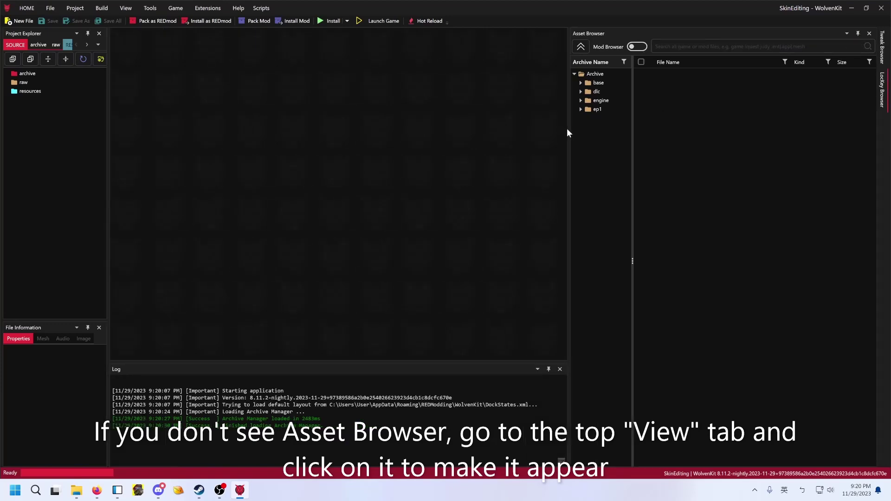
pyautogui.moveTo(567, 133); pyautogui.dragTo(535, 128)
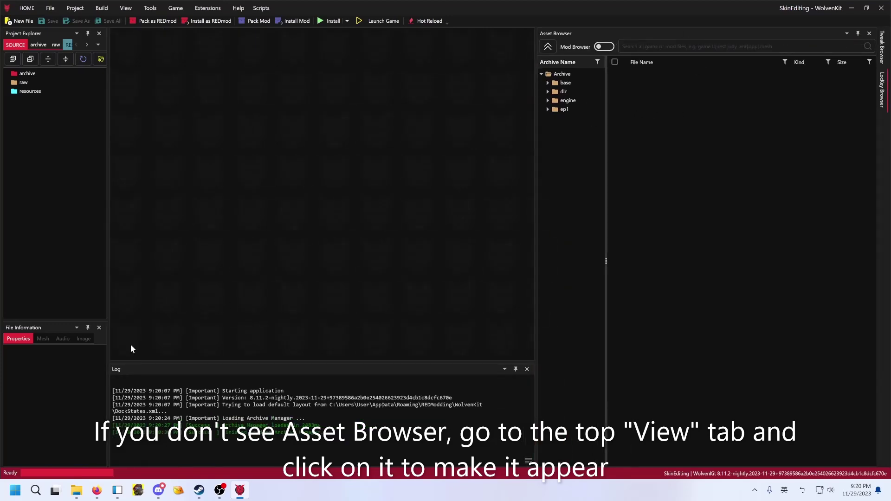
# Step: Find basegame_Skin_02.archive in the Cyberpunk 2077 archive\pc\mod folder in File Explorer, then return to WolvenKit
pyautogui.moveTo(77, 490)
pyautogui.click(139, 441)
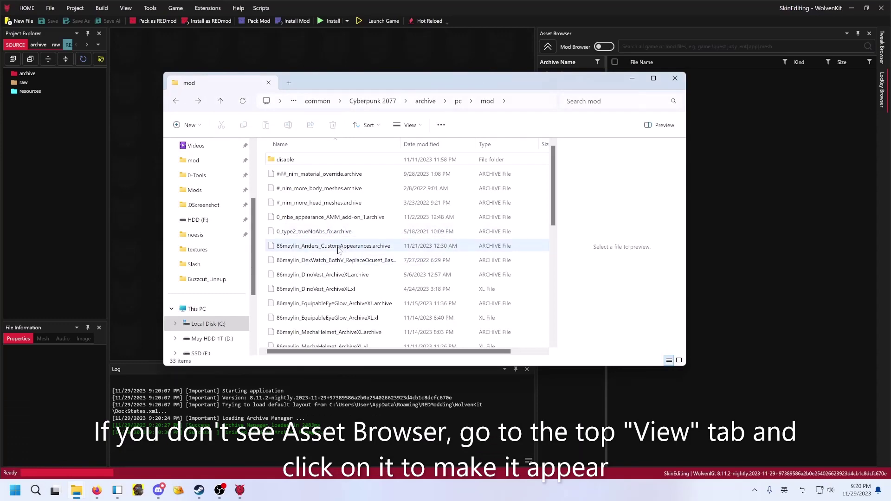
pyautogui.scroll(-4, 334, 253)
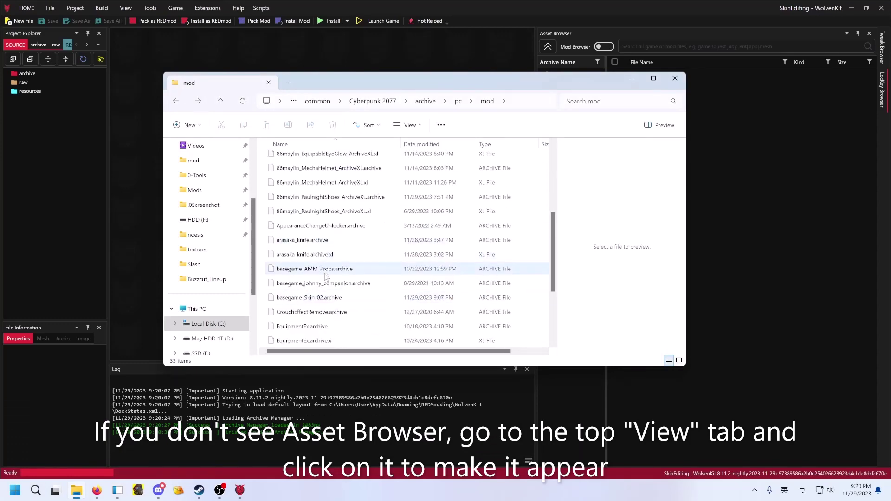
pyautogui.scroll(-1, 325, 288)
pyautogui.click(317, 257)
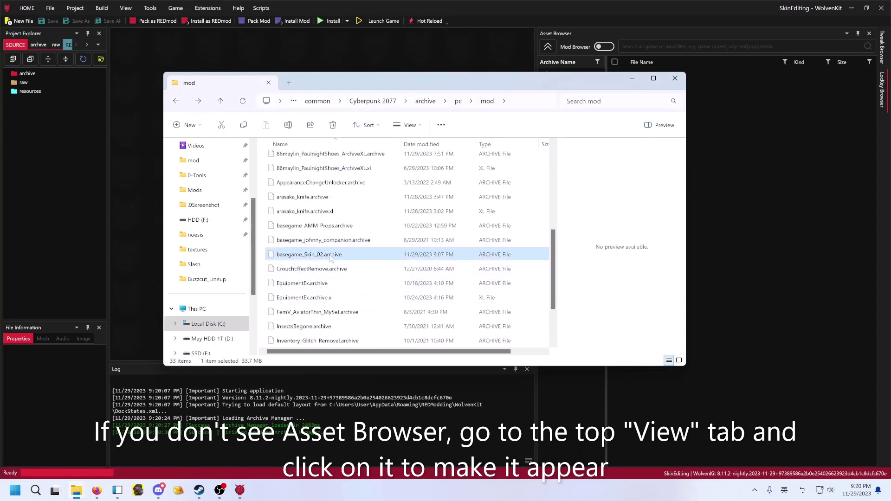
pyautogui.click(599, 28)
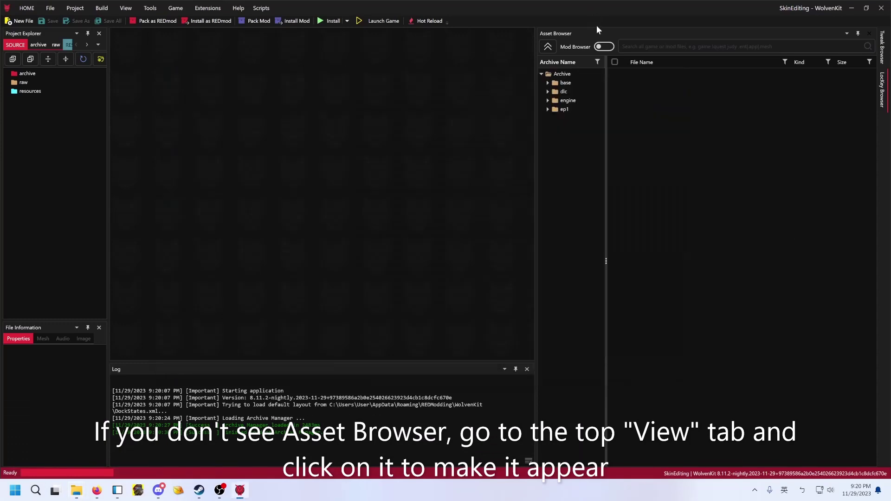
# Step: Turn on the Mod Browser in the Asset Browser, widen its archive list and compare it with the game's mod folder
pyautogui.click(608, 48)
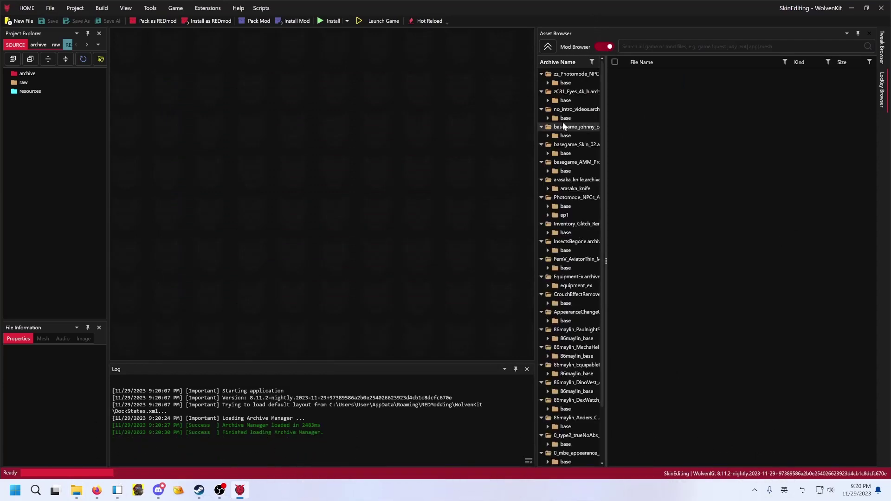
pyautogui.moveTo(606, 197); pyautogui.dragTo(648, 204)
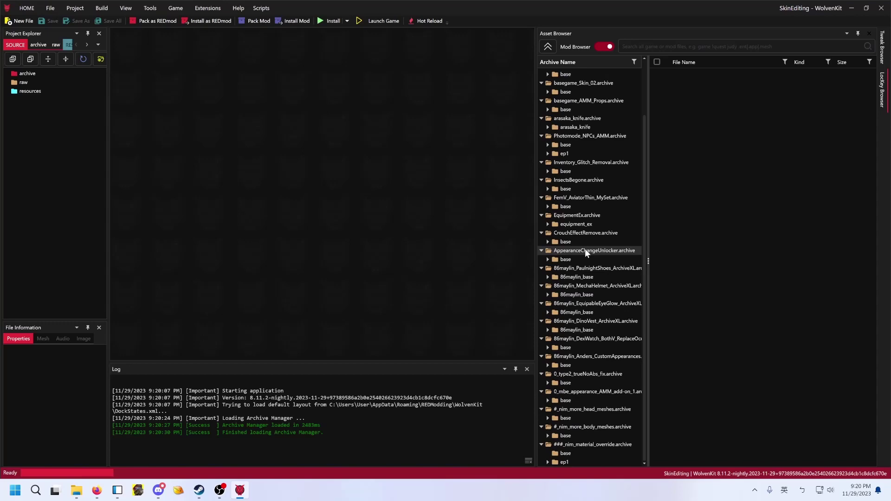
pyautogui.scroll(-1, 589, 278)
pyautogui.scroll(1, 594, 388)
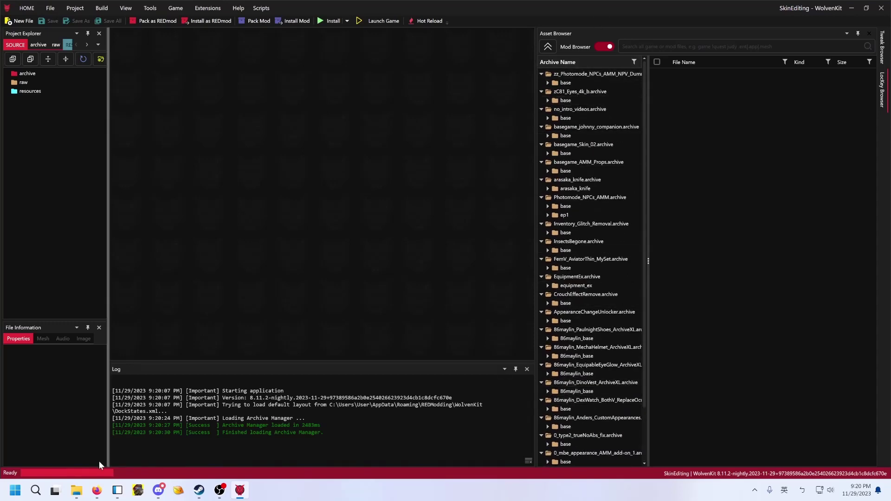
pyautogui.moveTo(76, 490)
pyautogui.click(139, 443)
pyautogui.click(299, 60)
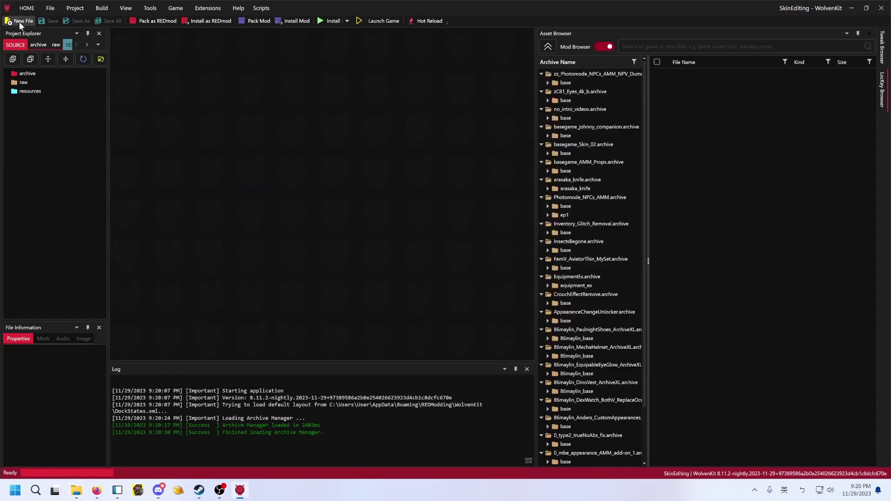
# Step: Review the Cyberpunk section of WolvenKit's Settings, including the game executable and mod directory paths, and return to the editor
pyautogui.click(27, 8)
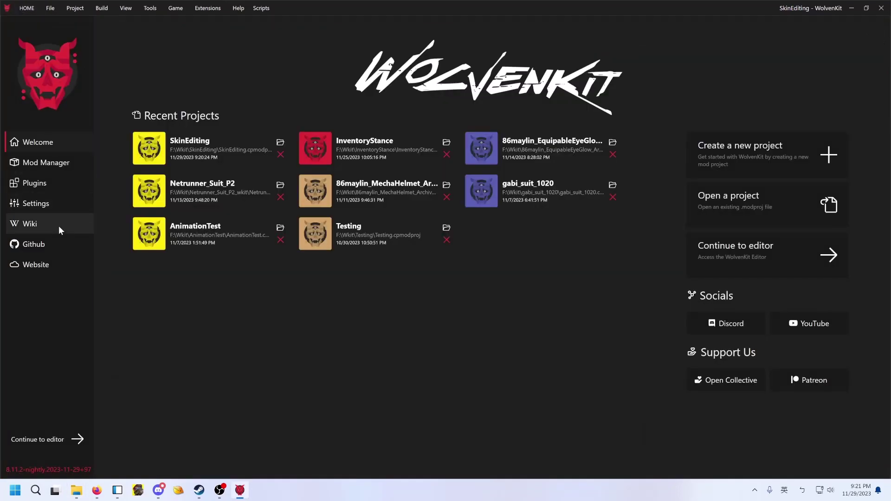
pyautogui.click(42, 208)
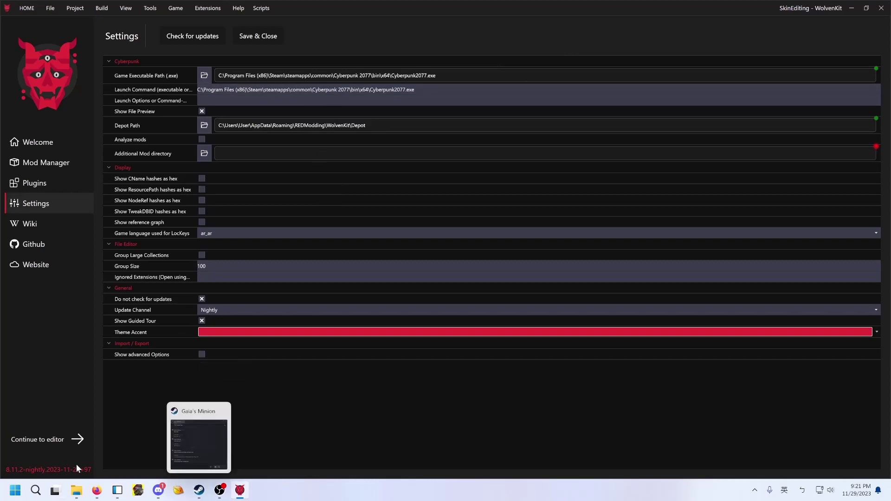
pyautogui.click(56, 161)
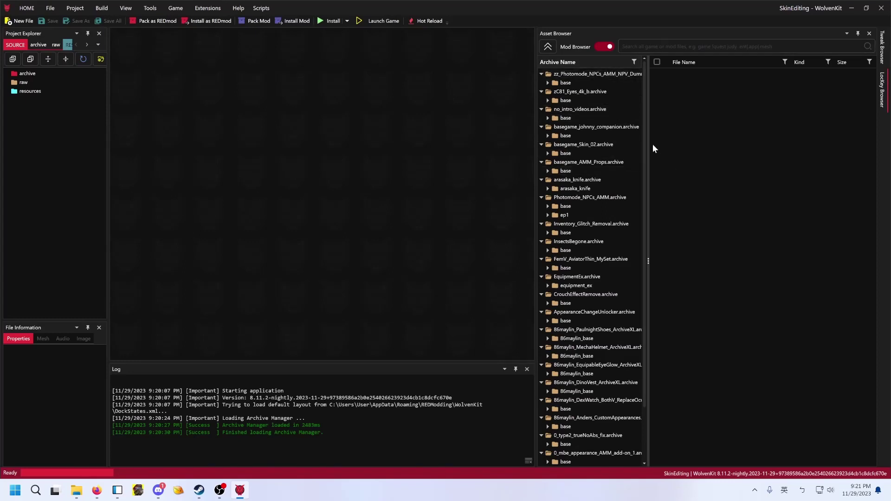
pyautogui.click(28, 8)
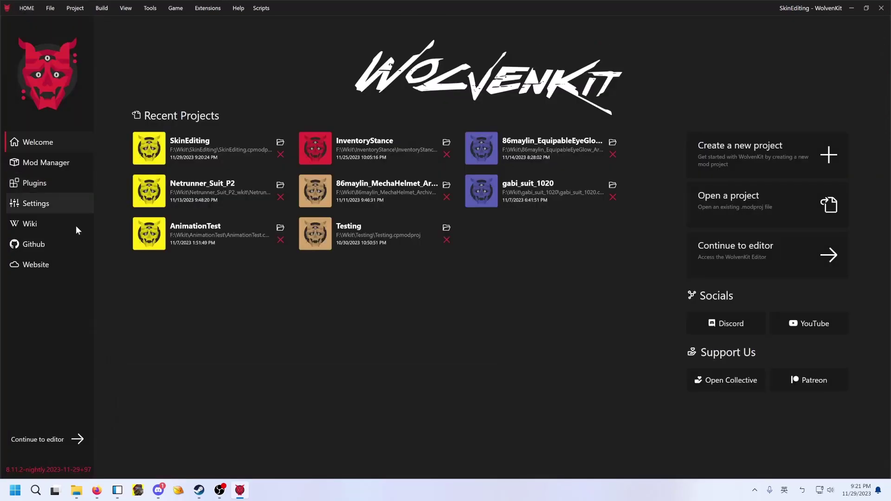
pyautogui.click(41, 203)
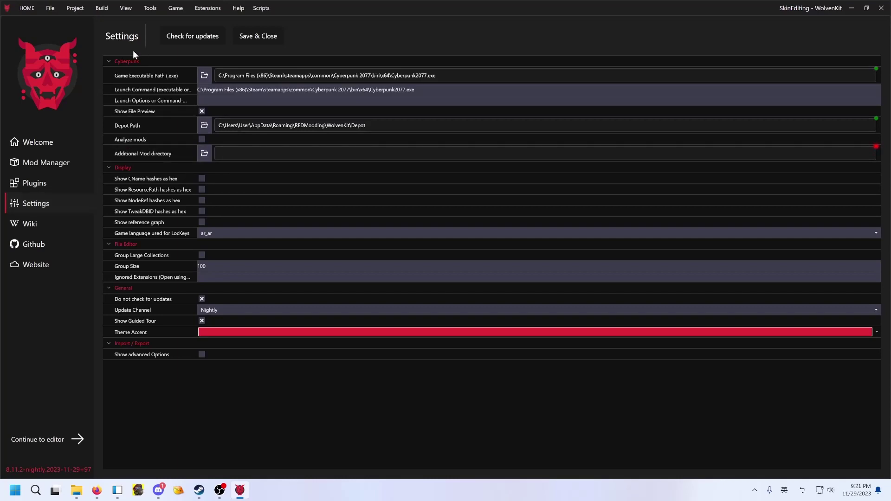
pyautogui.click(55, 82)
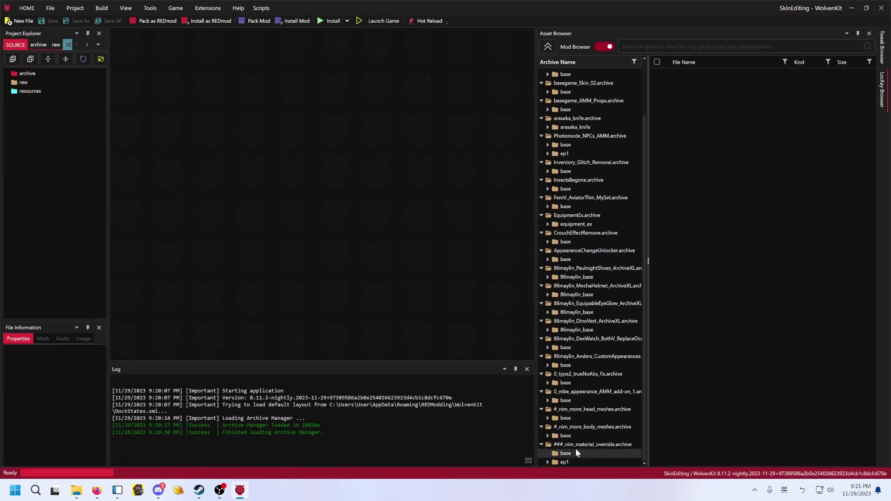
# Step: Expand basegame_Skin_02.archive through base, characters, head, player_base_heads, player_man_average and h0_000_pma_c__basehead, and open its textures folder
pyautogui.scroll(3, 613, 316)
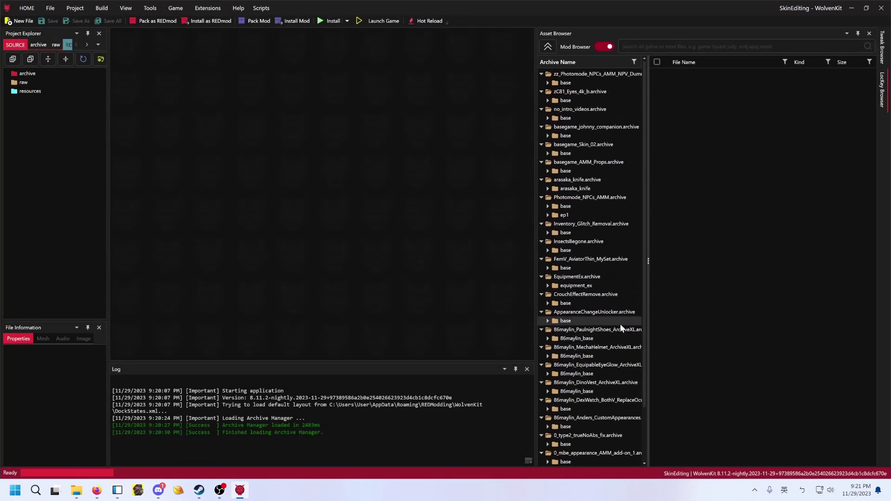
pyautogui.click(586, 144)
pyautogui.click(548, 153)
pyautogui.click(548, 154)
pyautogui.click(555, 162)
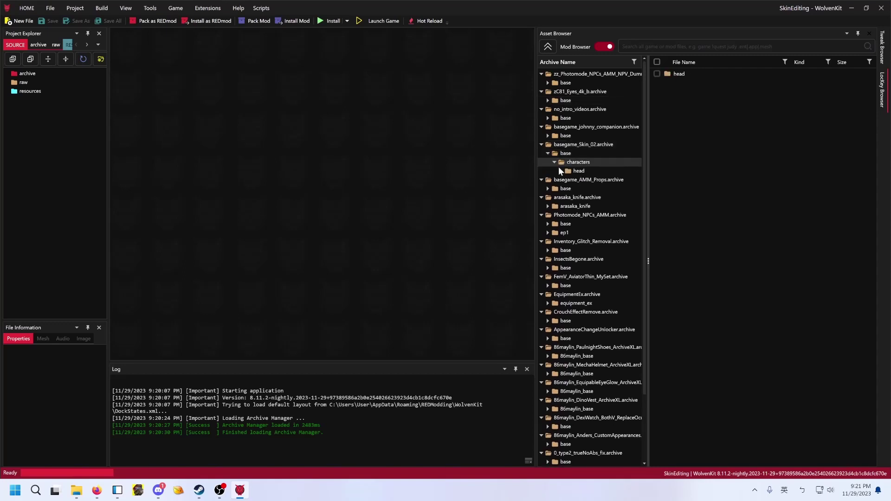
pyautogui.click(561, 170)
pyautogui.click(568, 180)
pyautogui.click(579, 189)
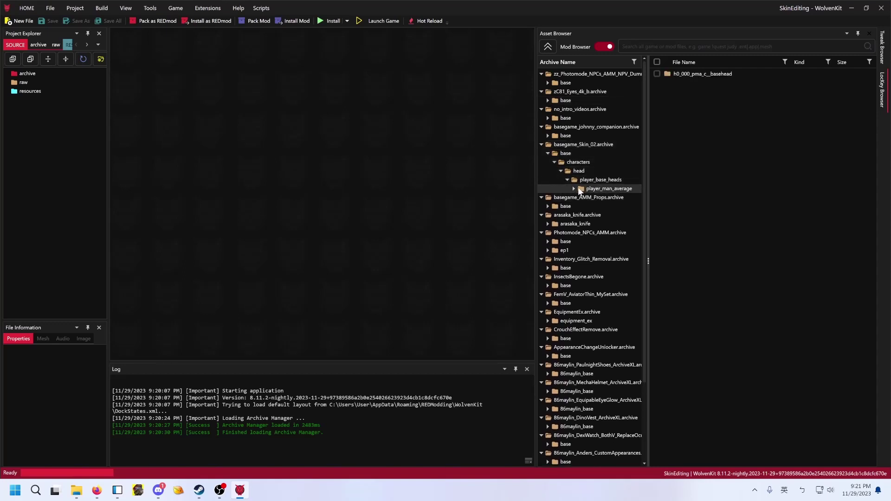
pyautogui.click(575, 189)
pyautogui.click(585, 198)
pyautogui.click(580, 198)
pyautogui.click(607, 207)
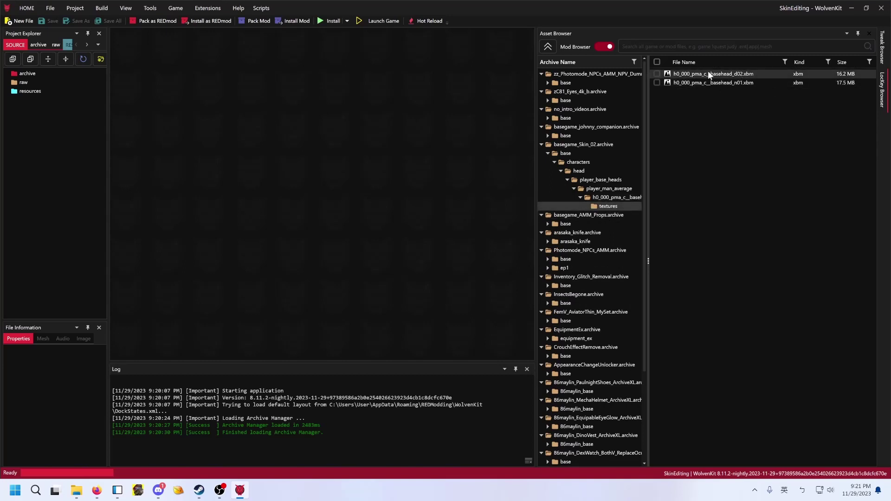
# Step: Enlarge the image preview area and examine the textures h0_000_pma_c__basehead_d02.xbm and h0_000_pma_c__basehead_n01.xbm
pyautogui.moveTo(109, 284); pyautogui.dragTo(313, 293)
pyautogui.scroll(-3, 155, 383)
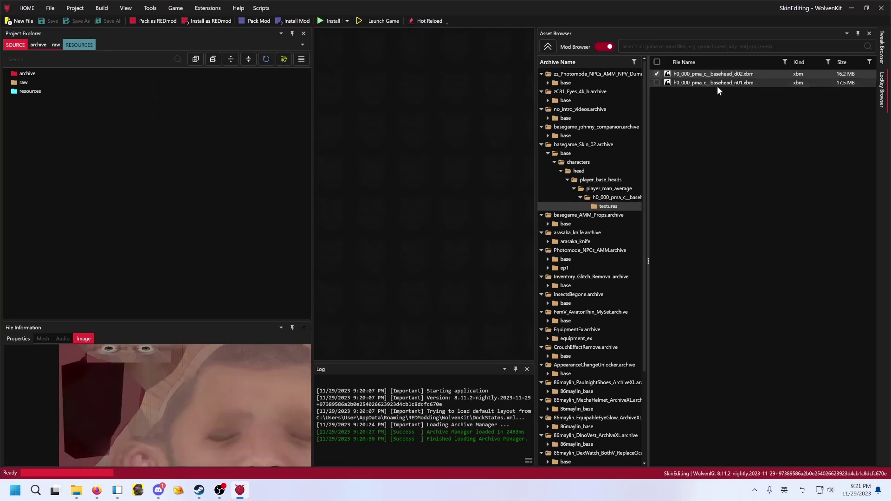
pyautogui.scroll(3, 221, 409)
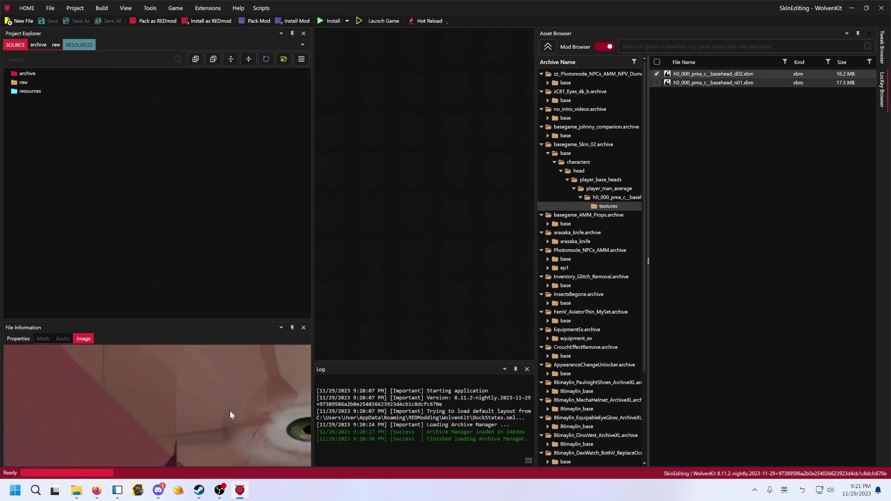
pyautogui.press('Down')
pyautogui.scroll(-5, 205, 432)
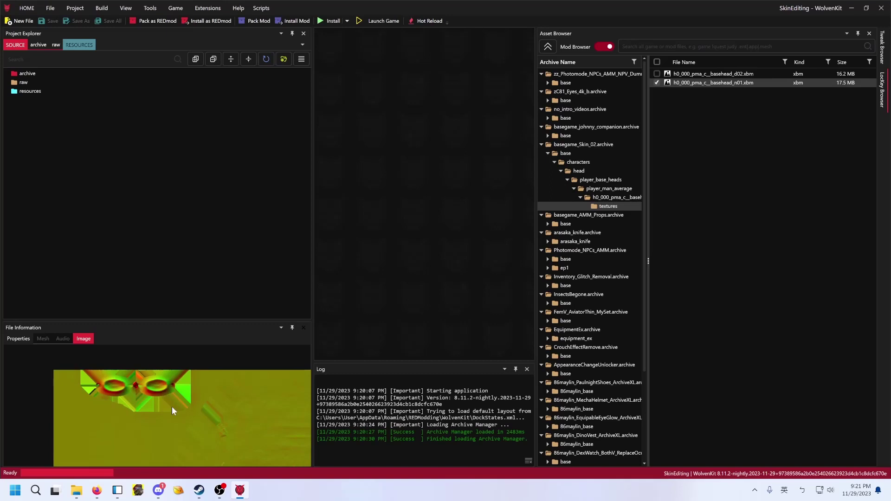
pyautogui.scroll(5, 184, 406)
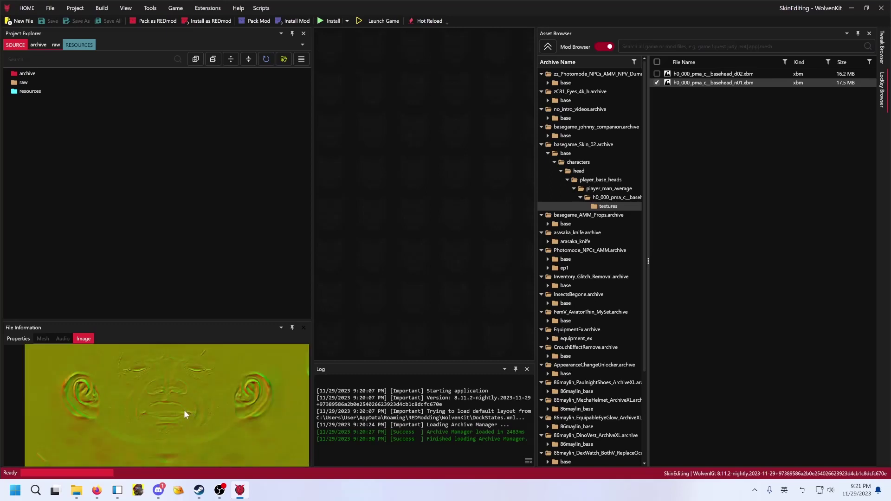
pyautogui.scroll(-2, 184, 410)
pyautogui.scroll(3, 191, 397)
pyautogui.scroll(-4, 192, 390)
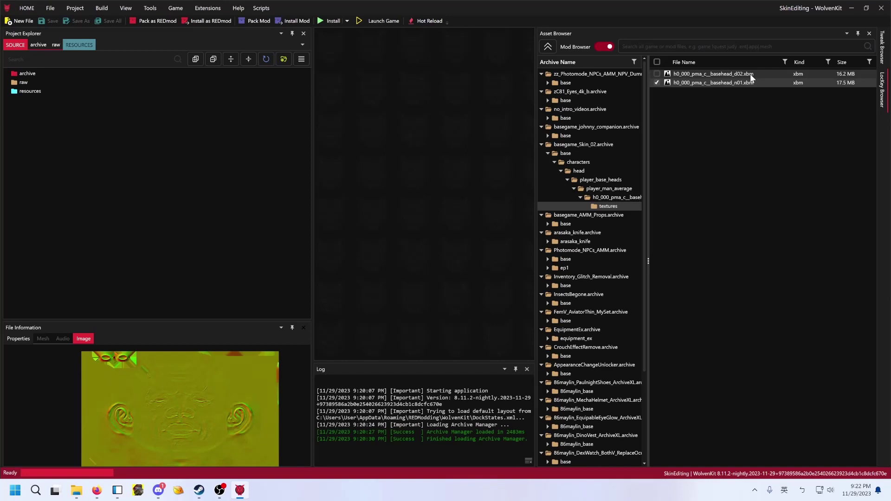
# Step: Add the mod's h0_000_pma_c__basehead_d02.xbm to the SkinEditing project
pyautogui.click(727, 74)
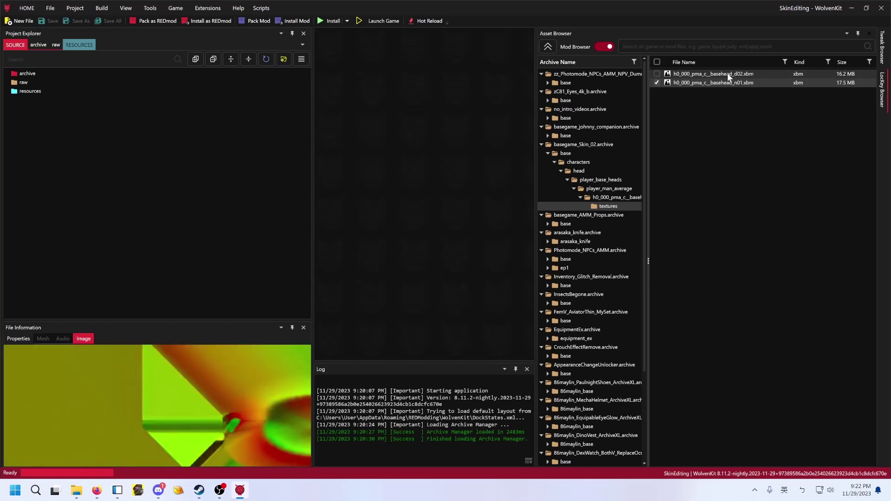
pyautogui.doubleClick(728, 74)
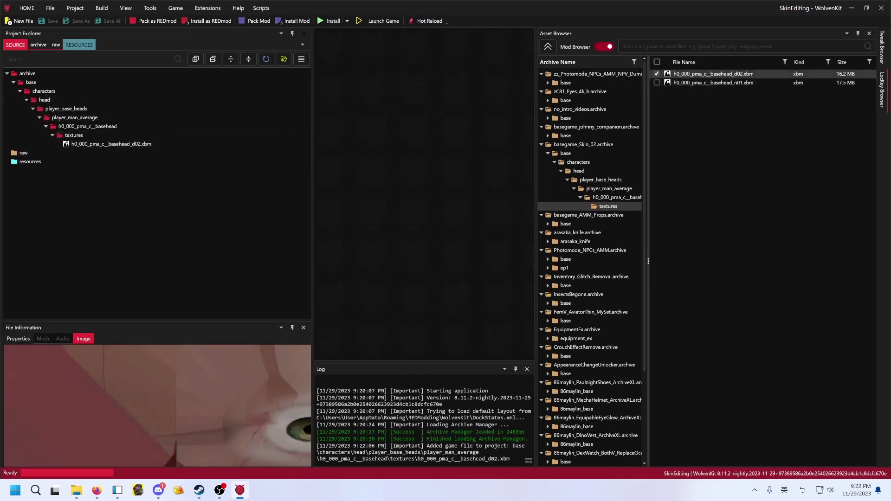
# Step: Copy the relative path of h0_000_pma_c__basehead_d02.xbm, turn off the Mod Browser, search the base game files for that path and clear the search text
pyautogui.rightClick(718, 73)
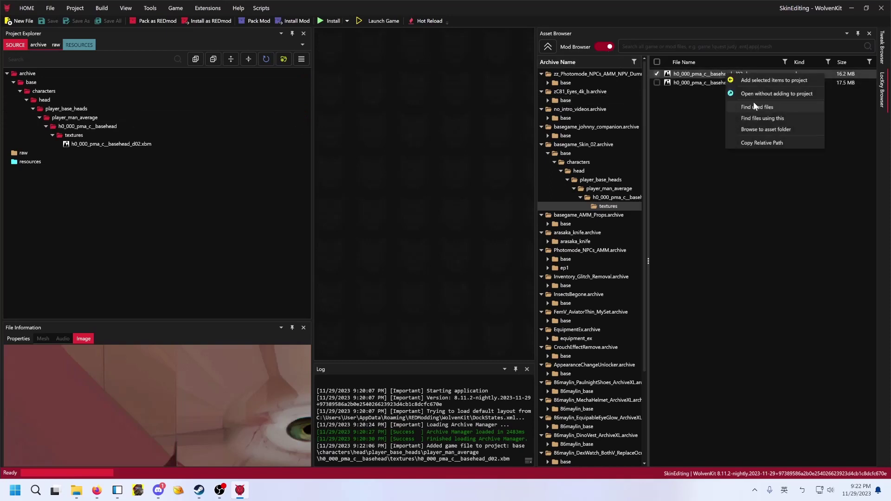
pyautogui.click(603, 47)
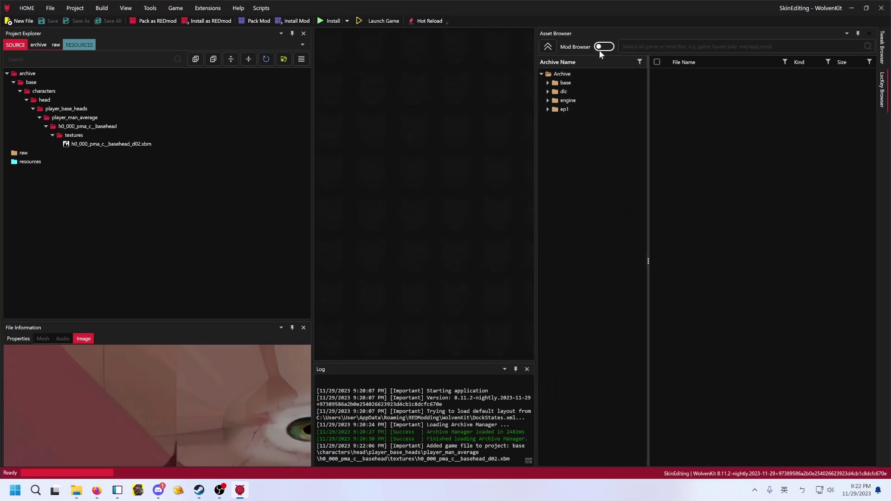
pyautogui.click(658, 48)
pyautogui.write('base\\characters\\head\\player_base_heads\\player_man_average\\h0_000_pma_c__basehead\\textures\\h0_000_pma_c__basehead_d02.xbm')
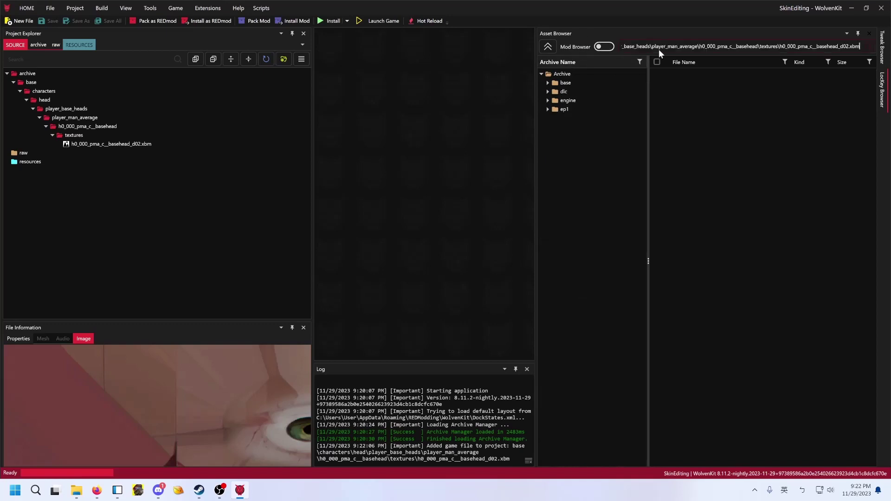
pyautogui.press('Return')
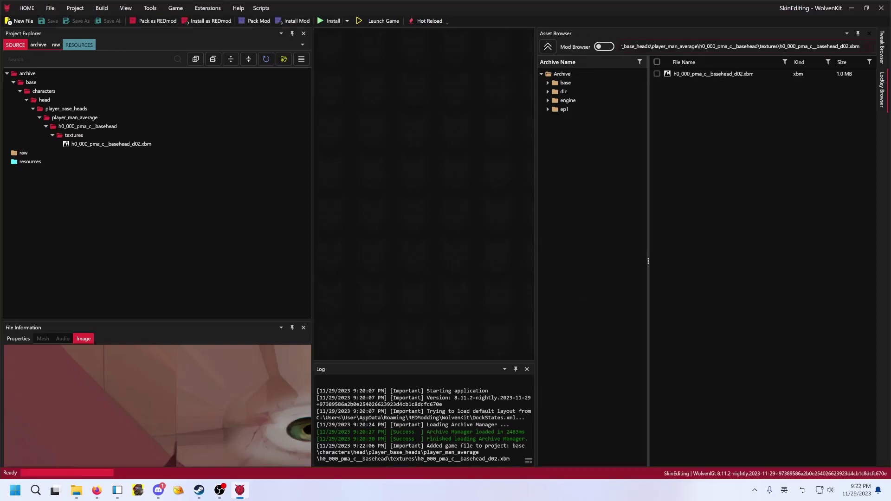
pyautogui.hotkey('ctrl', 'a')
pyautogui.press('BackSpace')
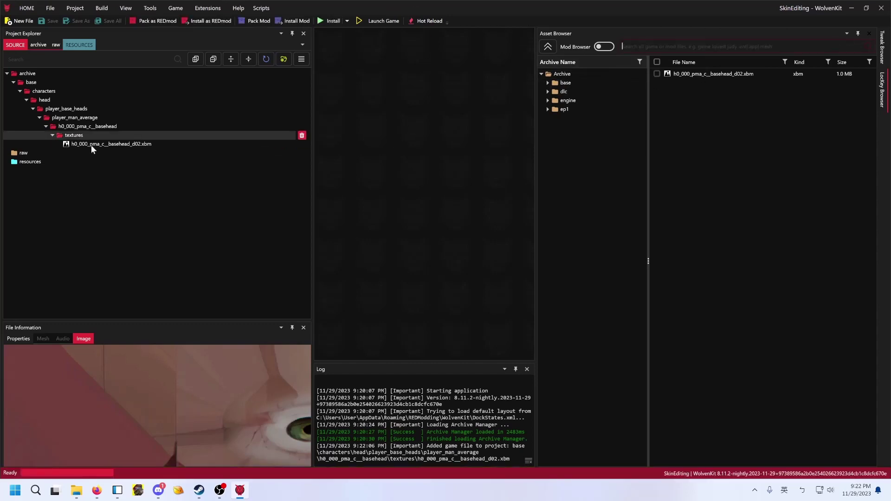
# Step: Export h0_000_pma_c__basehead_d02.xbm as png with Flip Image enabled using the Export Tool, and close the tool
pyautogui.click(150, 8)
pyautogui.click(185, 75)
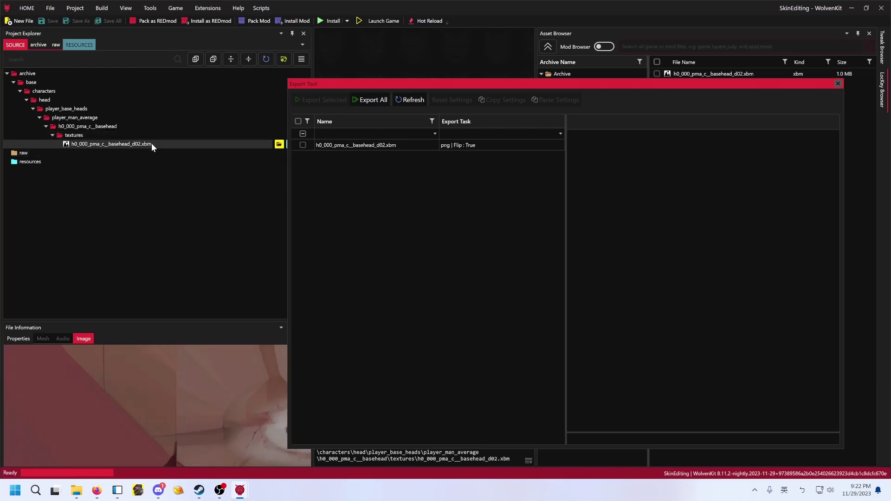
pyautogui.moveTo(313, 83); pyautogui.dragTo(311, 75)
pyautogui.click(149, 7)
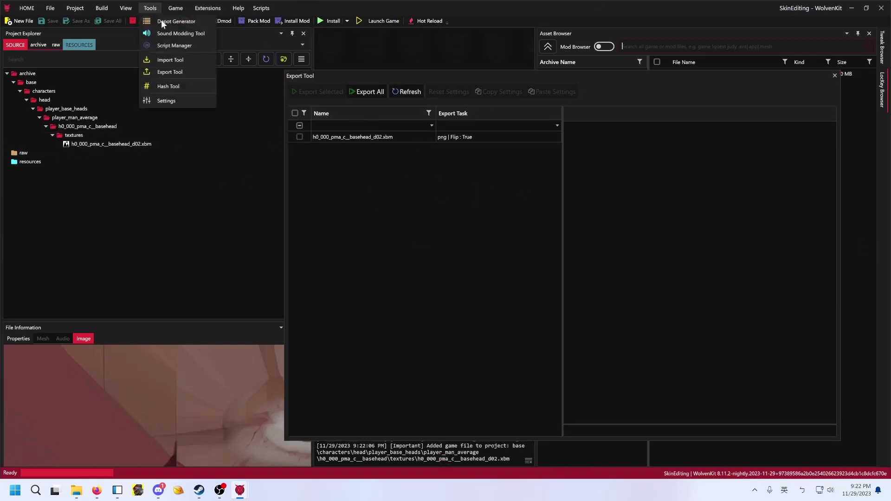
pyautogui.click(348, 141)
pyautogui.click(305, 135)
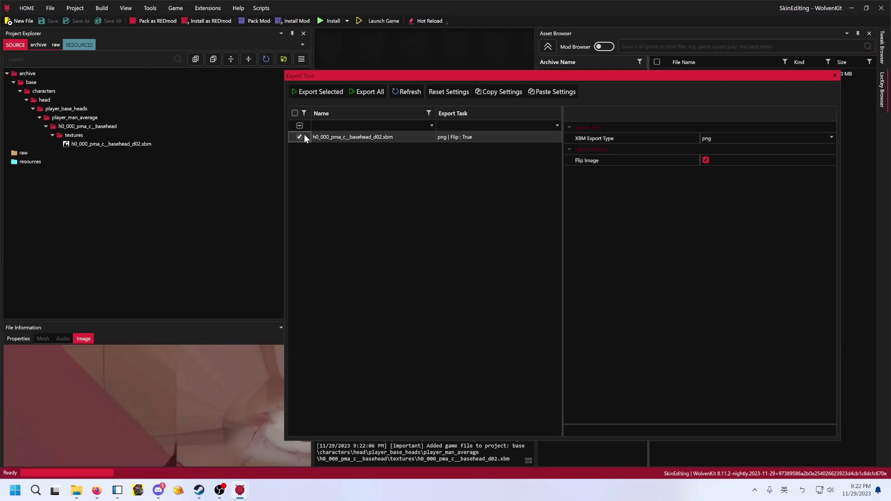
pyautogui.click(723, 138)
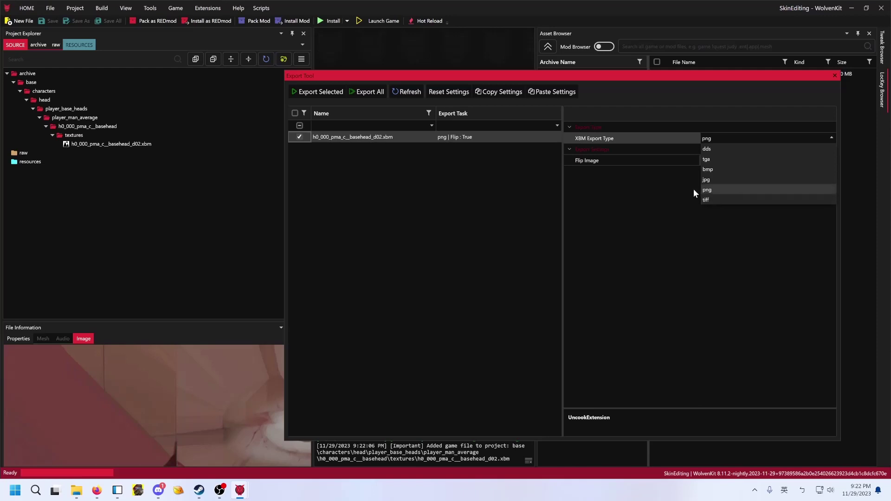
pyautogui.click(672, 199)
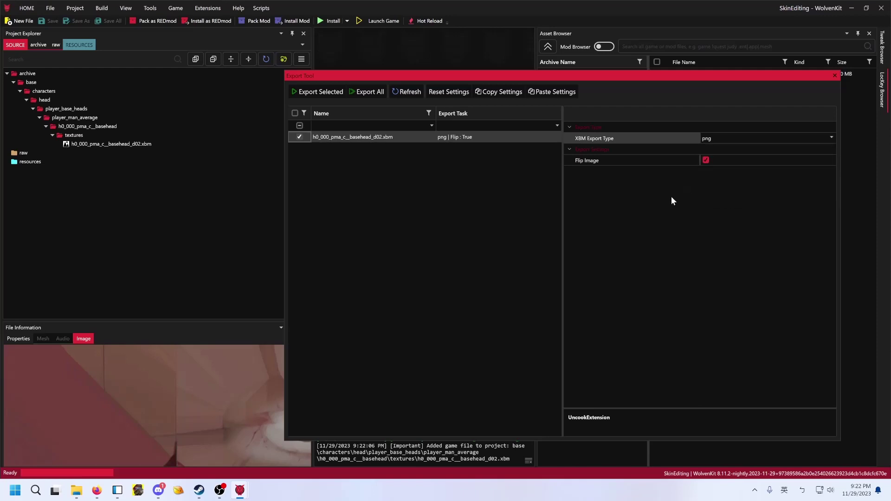
pyautogui.click(326, 93)
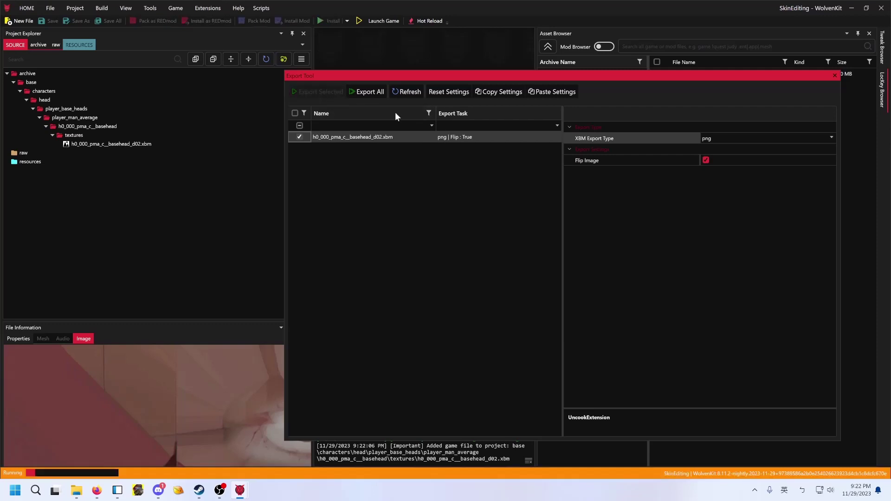
pyautogui.click(834, 75)
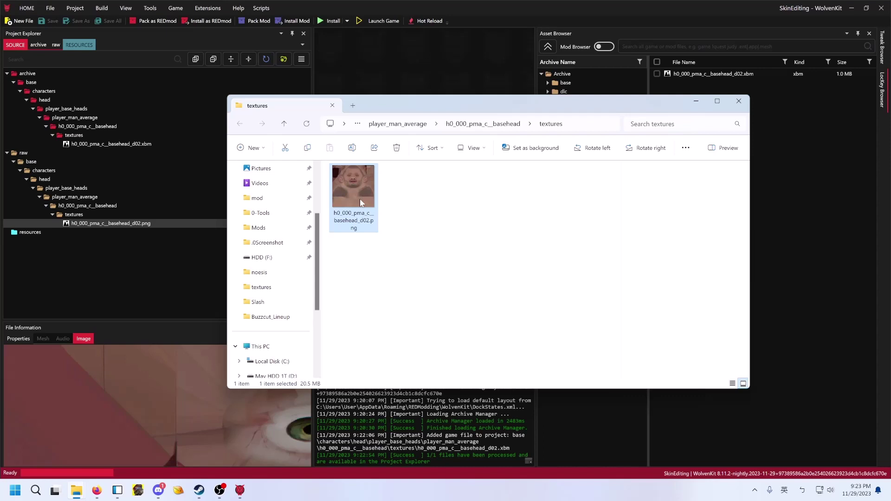
# Step: Open the exported h0_000_pma_c__basehead_d02.png from its textures folder in Photoshop
pyautogui.rightClick(360, 203)
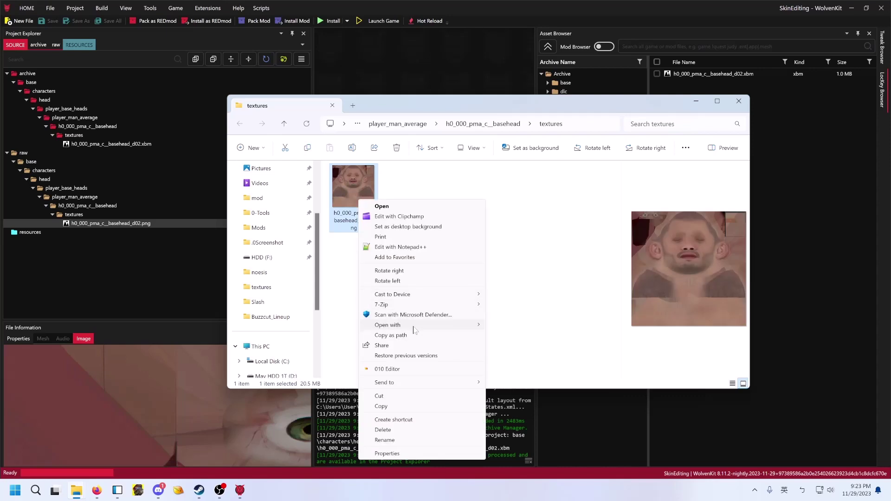
pyautogui.moveTo(443, 325)
pyautogui.click(526, 326)
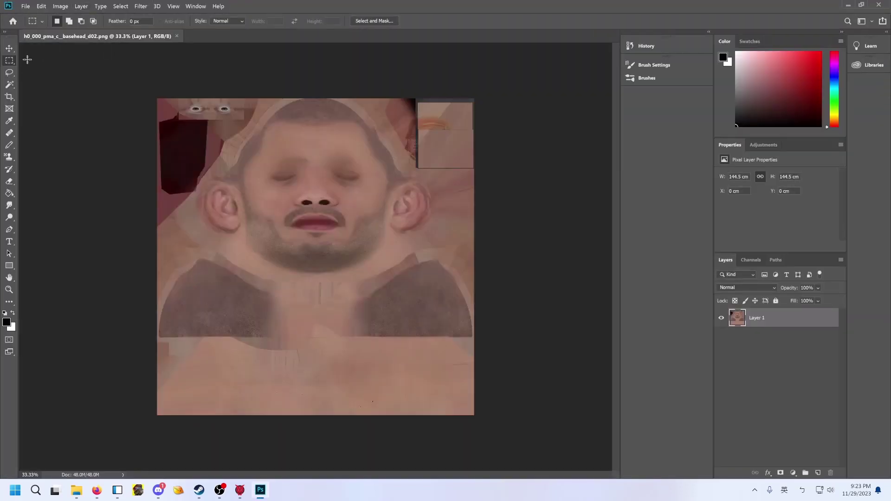
# Step: Scribble a small red mark across the forehead of the face texture with an enlarged Pencil tool tip
pyautogui.click(9, 144)
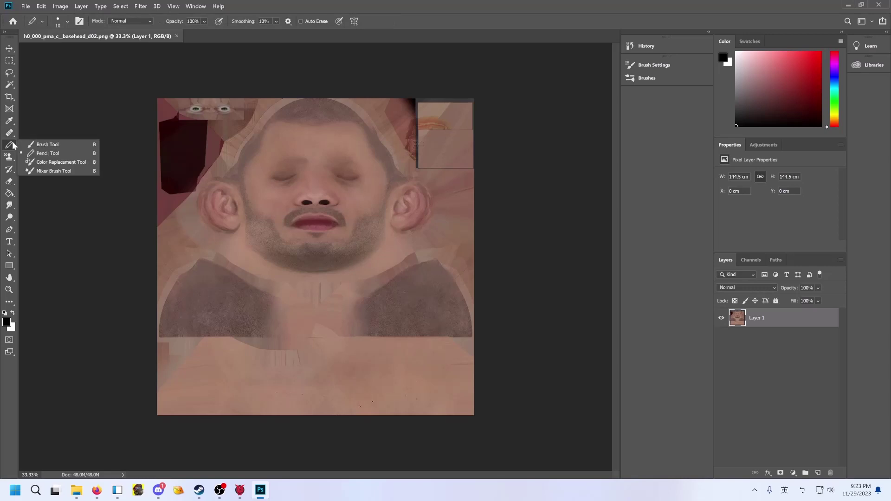
pyautogui.click(43, 153)
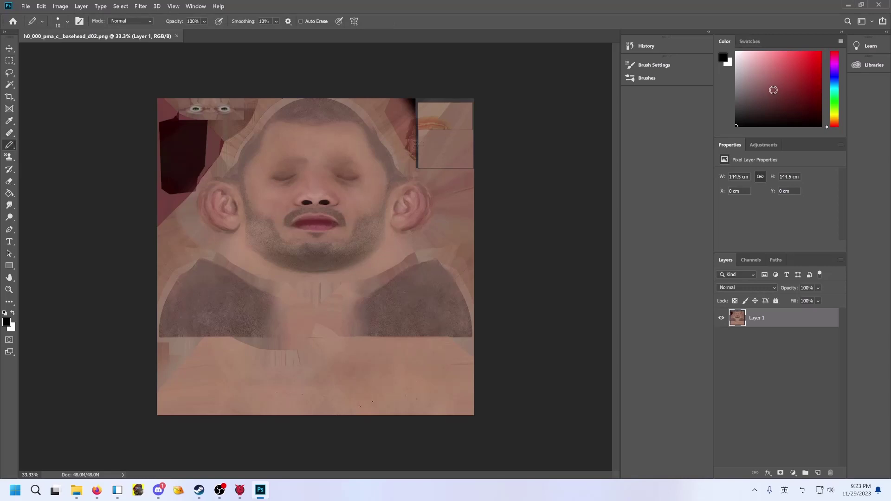
pyautogui.click(67, 21)
pyautogui.click(62, 53)
pyautogui.moveTo(791, 67); pyautogui.dragTo(804, 61)
pyautogui.moveTo(301, 144); pyautogui.dragTo(341, 144)
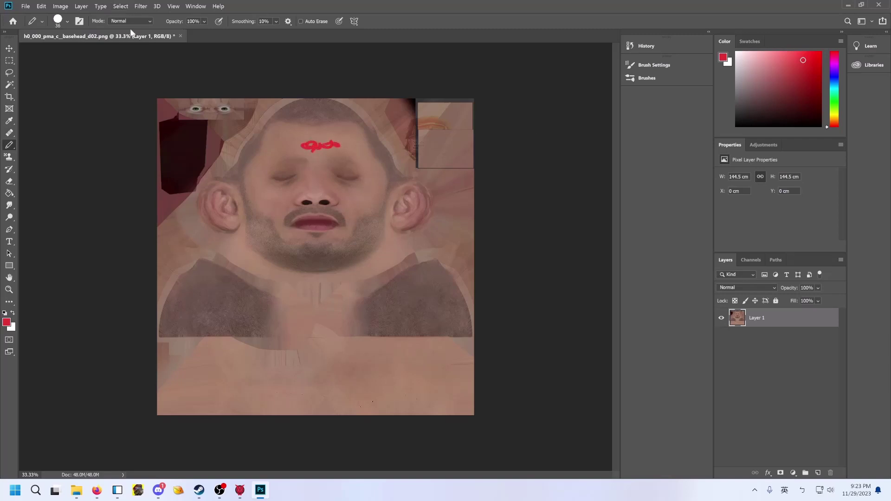
# Step: Save the edited PNG, switch back to WolvenKit and preview h0_000_pma_c__basehead_d02.png in the raw textures folder
pyautogui.hotkey('ctrl', 's')
pyautogui.click(848, 6)
pyautogui.click(833, 268)
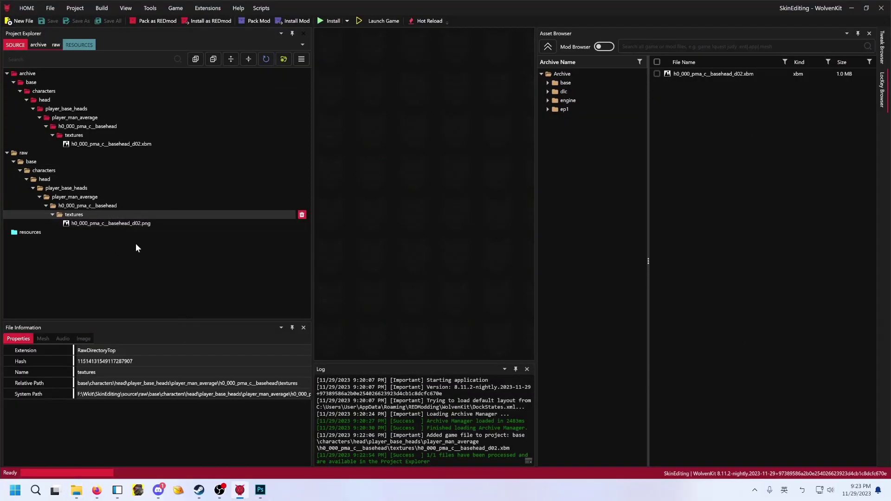
pyautogui.click(133, 222)
pyautogui.moveTo(69, 367); pyautogui.dragTo(243, 402)
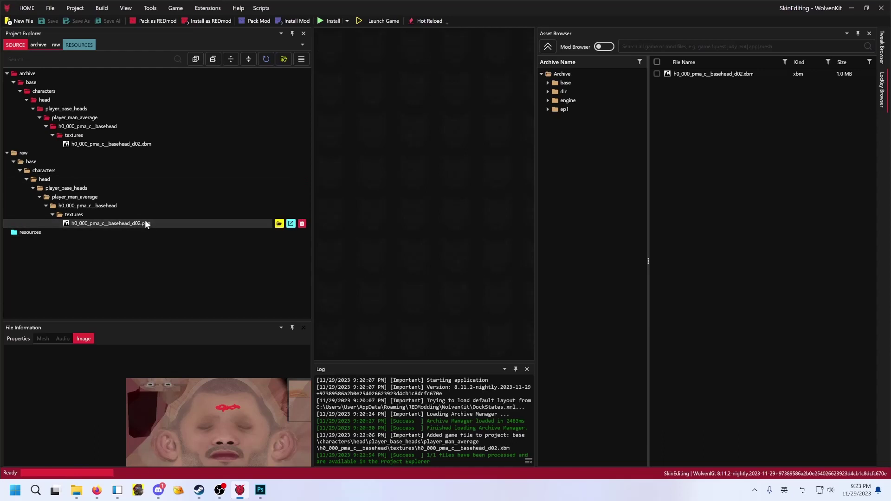
# Step: Import h0_000_pma_c__basehead_d02.png with its TEXG_Generic_Color settings using the Import Tool, and close the tool
pyautogui.click(152, 7)
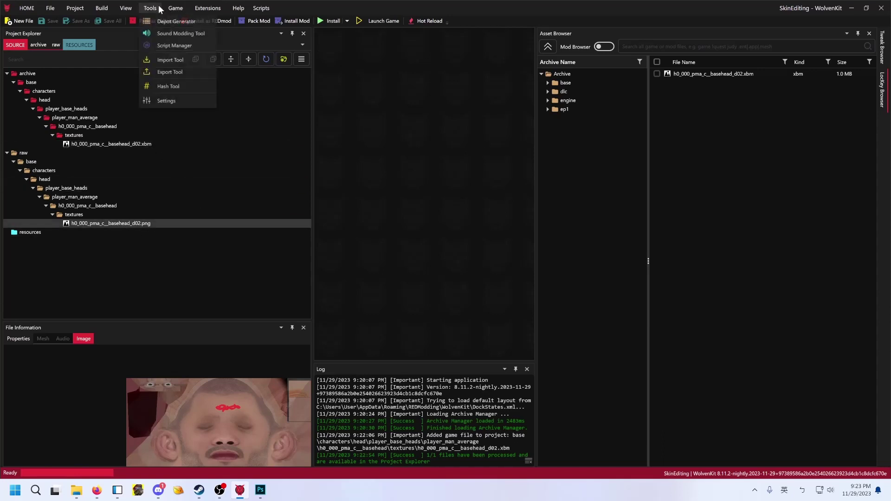
pyautogui.click(176, 60)
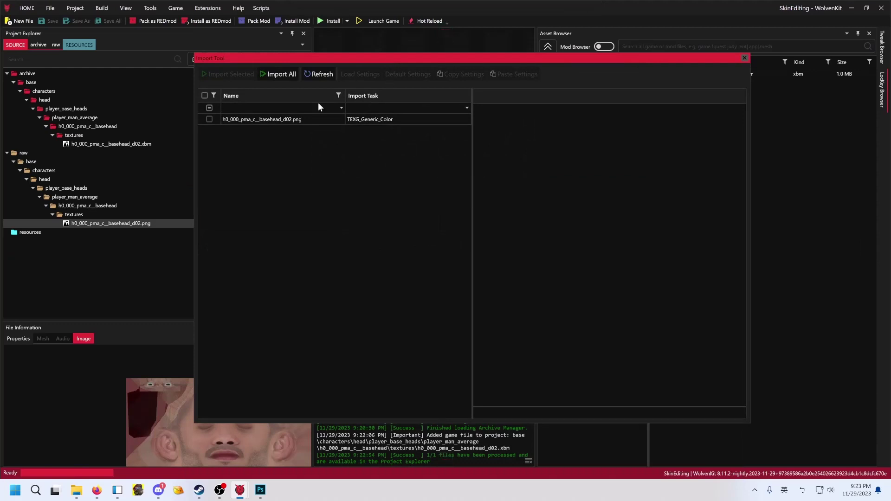
pyautogui.click(253, 119)
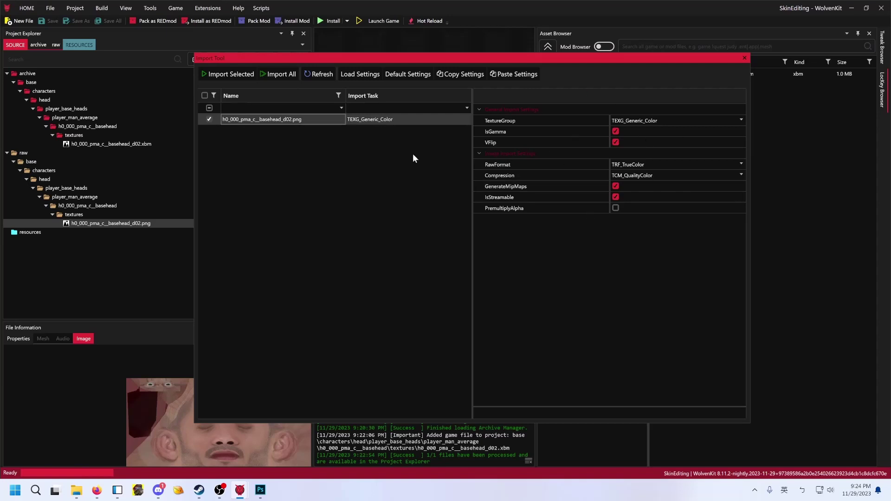
pyautogui.moveTo(575, 58); pyautogui.dragTo(509, 80)
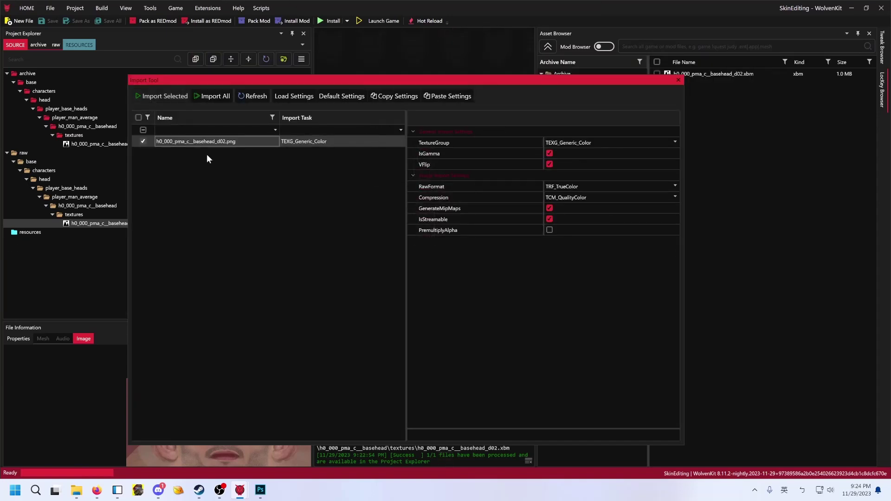
pyautogui.click(162, 97)
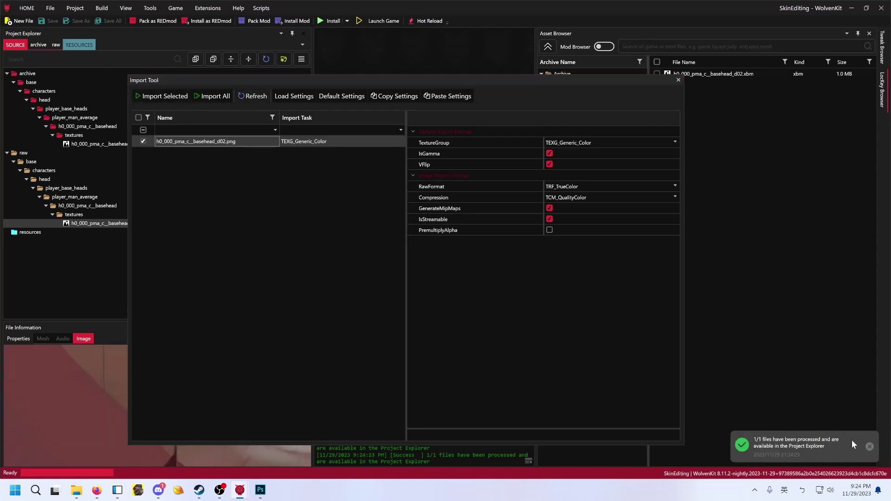
pyautogui.click(678, 80)
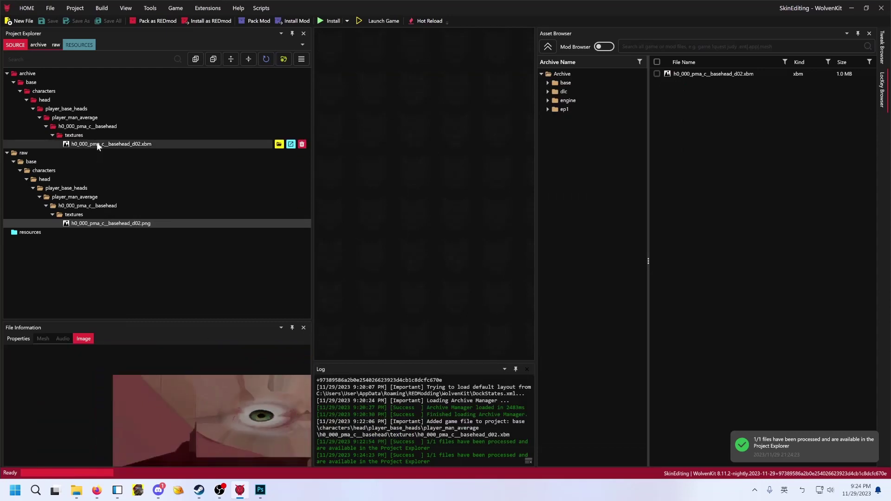
# Step: Check the forehead mark in the preview of the archive's h0_000_pma_c__basehead_d02.xbm, and go to WolvenKit's Home page
pyautogui.click(161, 149)
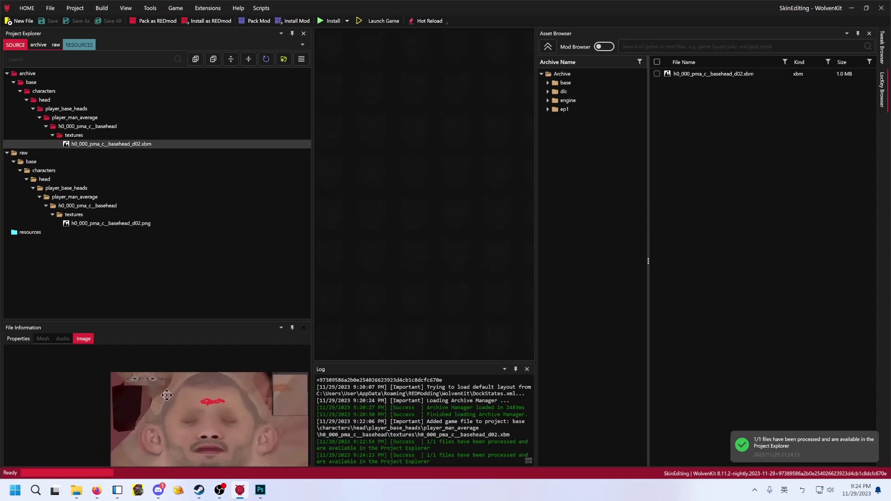
pyautogui.scroll(2, 206, 445)
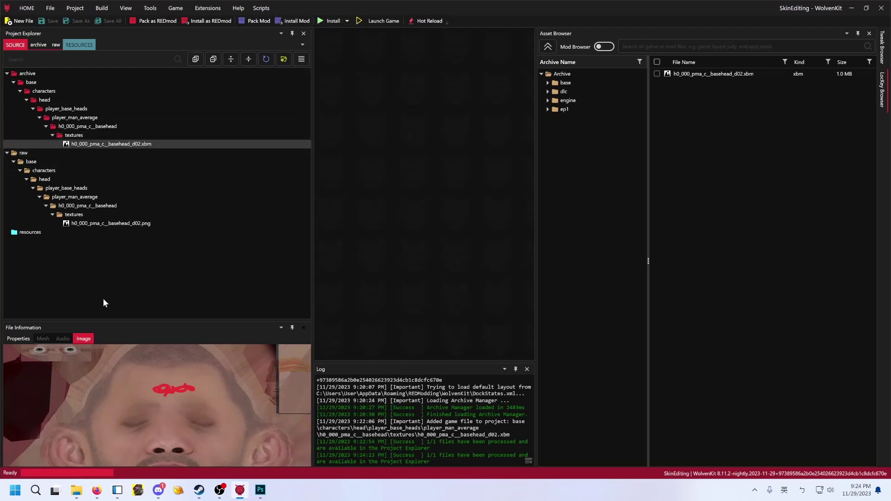
pyautogui.click(27, 8)
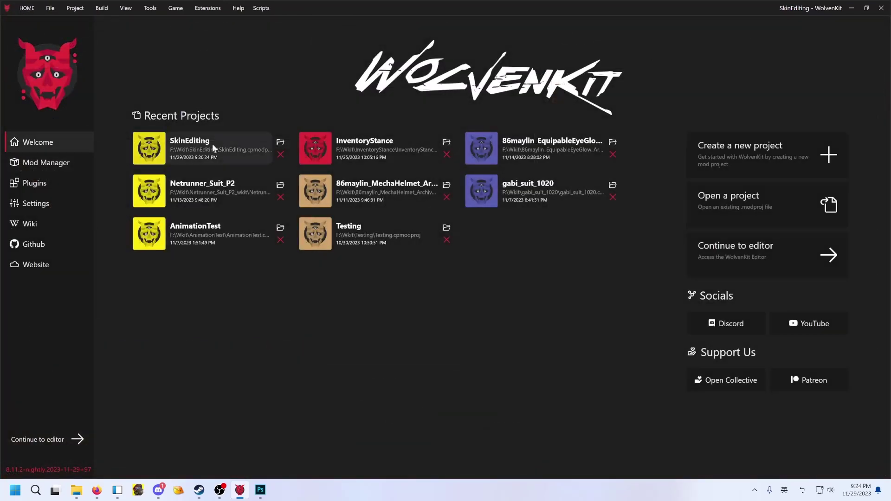
# Step: Return to the SkinEditing project editor and install the mod into the game
pyautogui.click(27, 8)
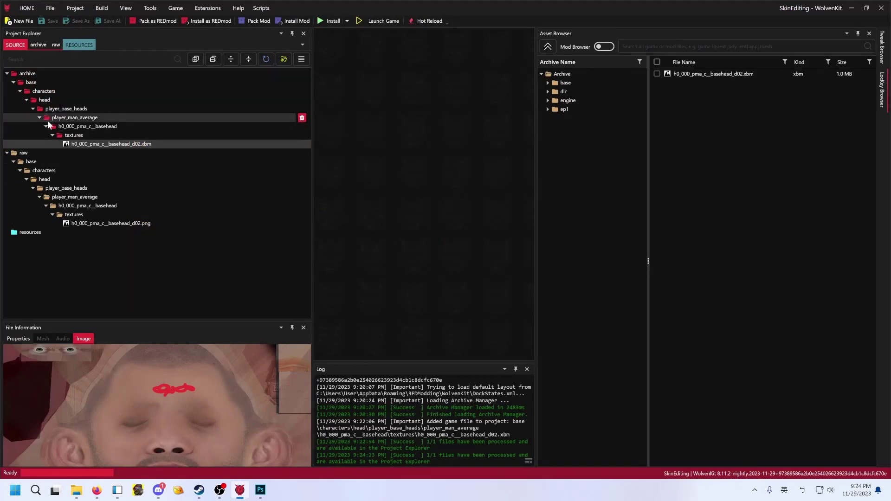
pyautogui.click(305, 21)
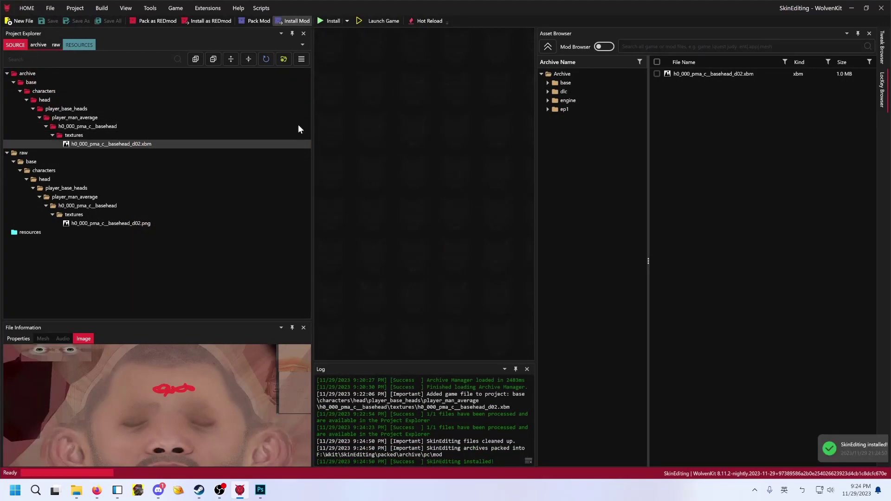
# Step: Switch to the Cyberpunk 2077 archive\pc\mod folder in File Explorer and look through the installed archives for SkinEditing.archive and other skin mods
pyautogui.click(76, 490)
pyautogui.click(399, 438)
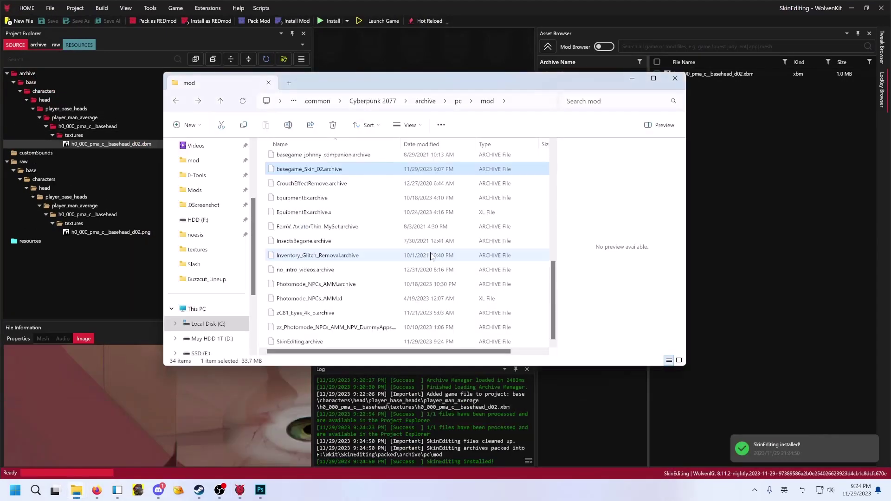
pyautogui.scroll(-7, 400, 271)
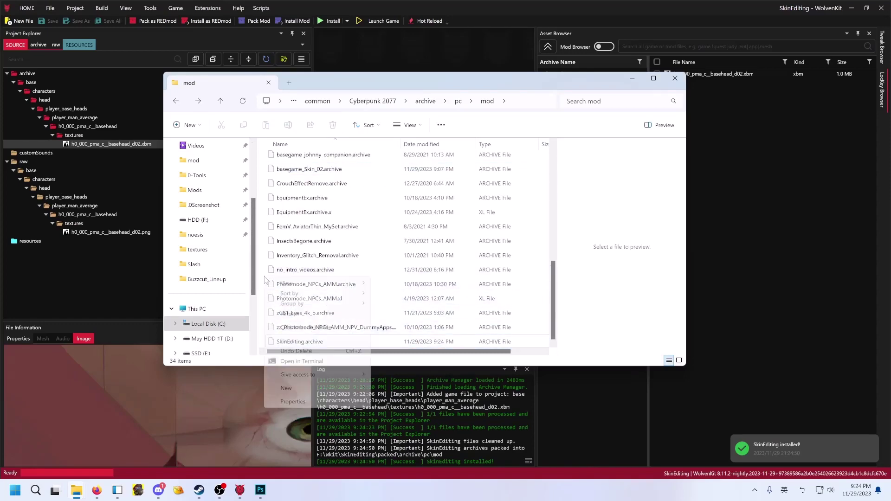
pyautogui.scroll(7, 265, 280)
pyautogui.scroll(-3, 386, 261)
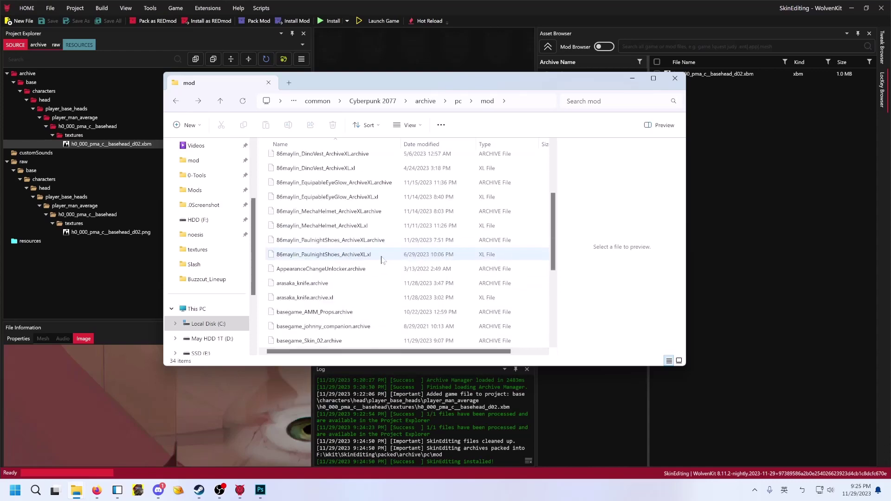
pyautogui.scroll(-2, 381, 260)
# Step: Compare basegame_Skin_02.archive with SkinEditing.archive in the mod folder, and remove basegame_Skin_02.archive
pyautogui.click(324, 258)
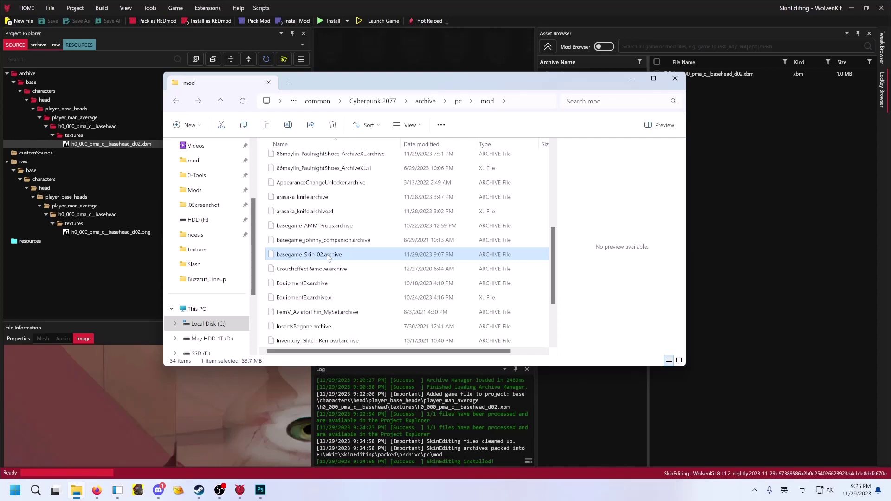
pyautogui.rightClick(327, 257)
pyautogui.scroll(-3, 309, 257)
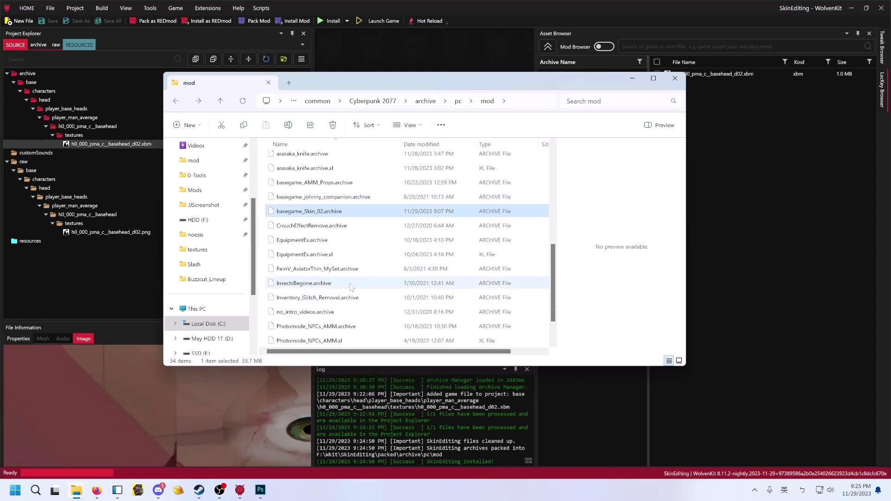
pyautogui.scroll(4, 306, 288)
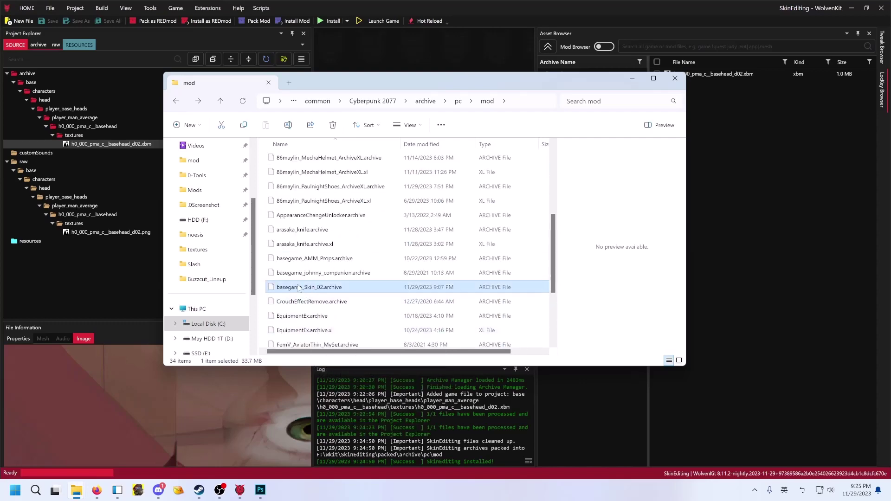
pyautogui.scroll(-3, 289, 290)
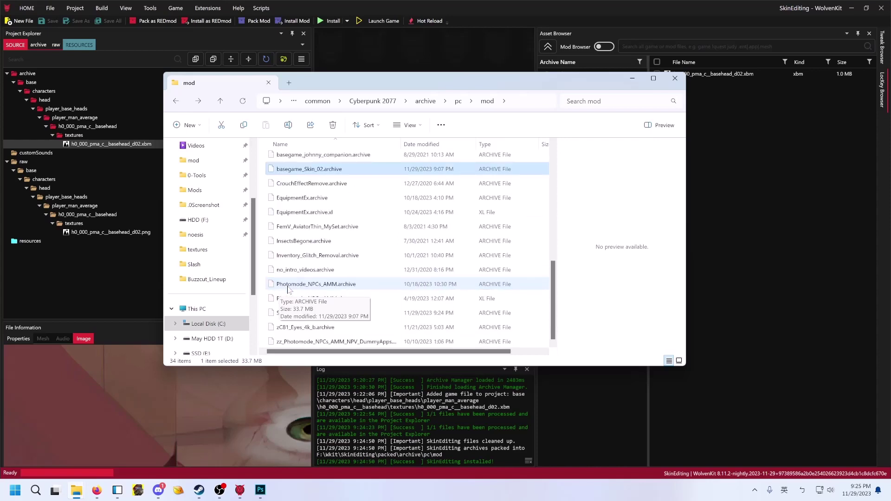
pyautogui.click(279, 315)
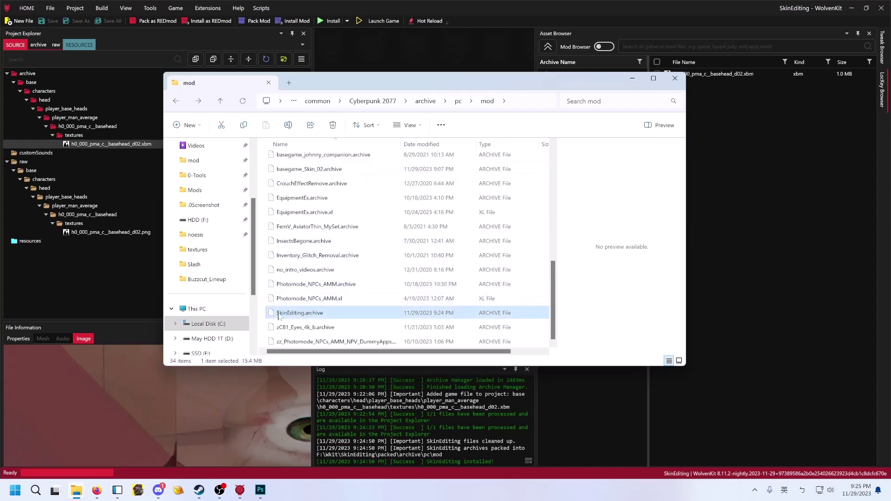
pyautogui.click(307, 170)
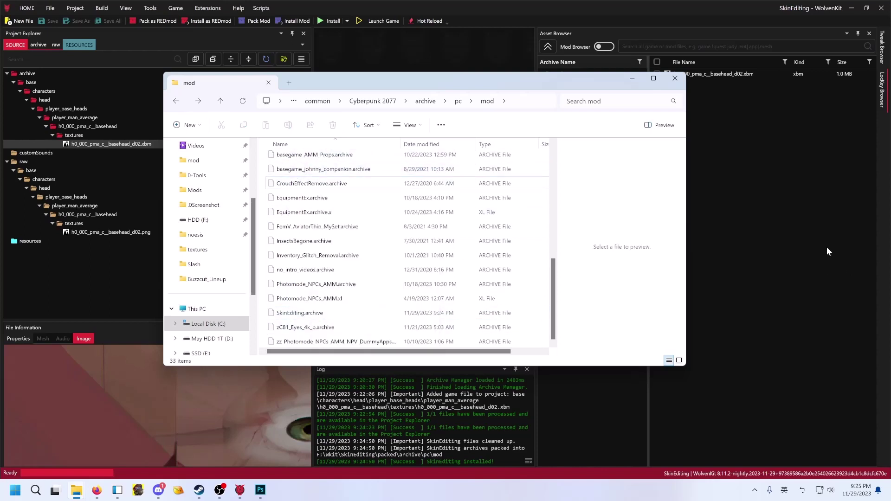
# Step: Launch the game from WolvenKit and switch V's skin type to 02 in the appearance editor to check the painted forehead
pyautogui.click(383, 20)
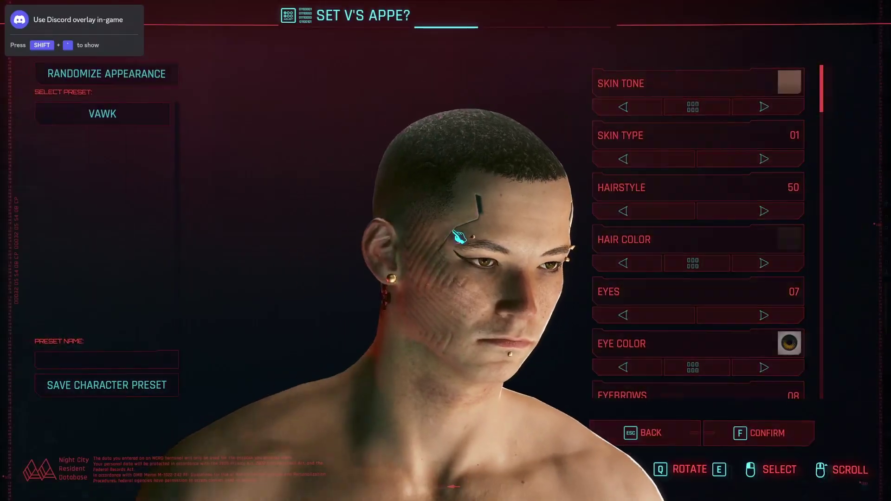
pyautogui.click(726, 159)
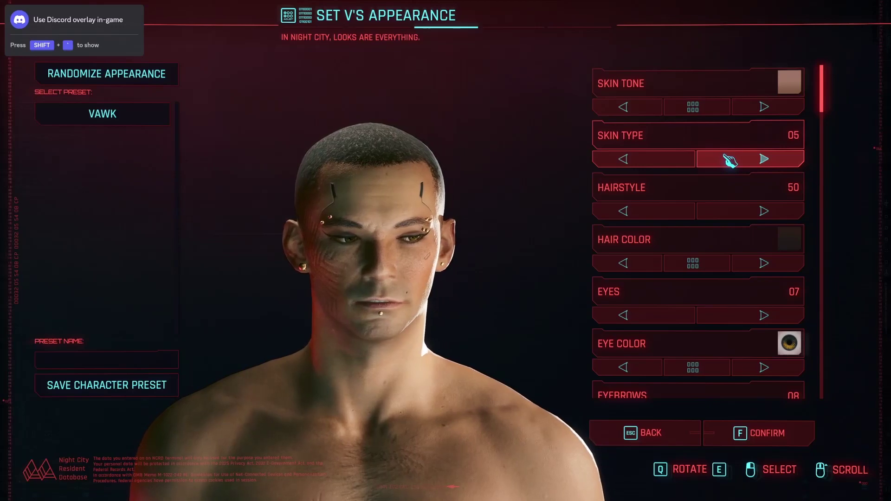
pyautogui.click(730, 161)
pyautogui.click(730, 160)
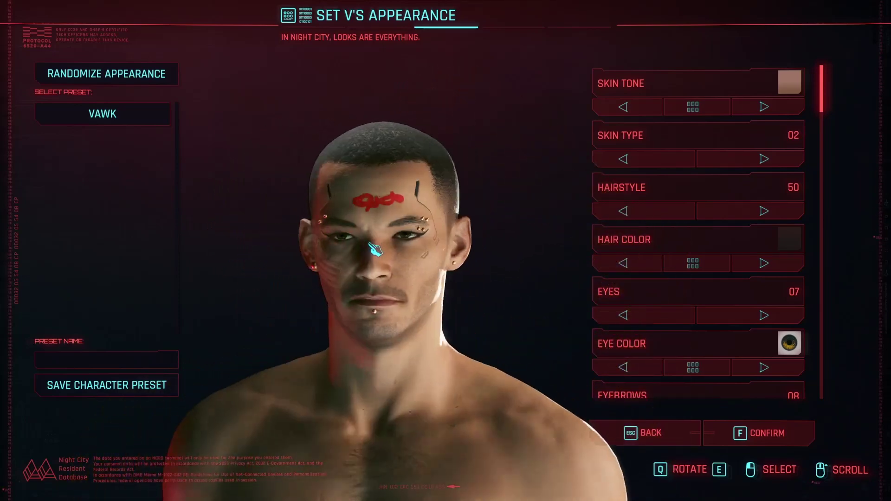
# Step: Leave the appearance editor, discarding the changes, and quit the game from its pause menu
pyautogui.press('Escape')
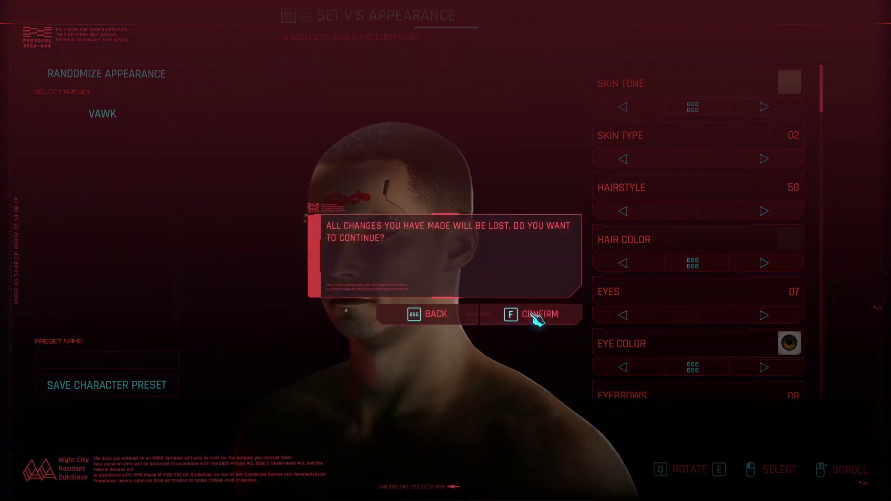
pyautogui.click(536, 318)
pyautogui.press('Escape')
pyautogui.click(247, 374)
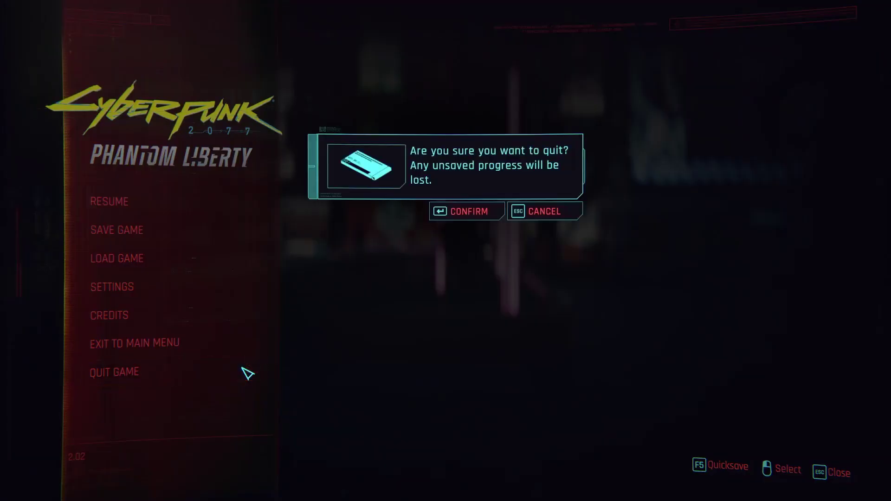